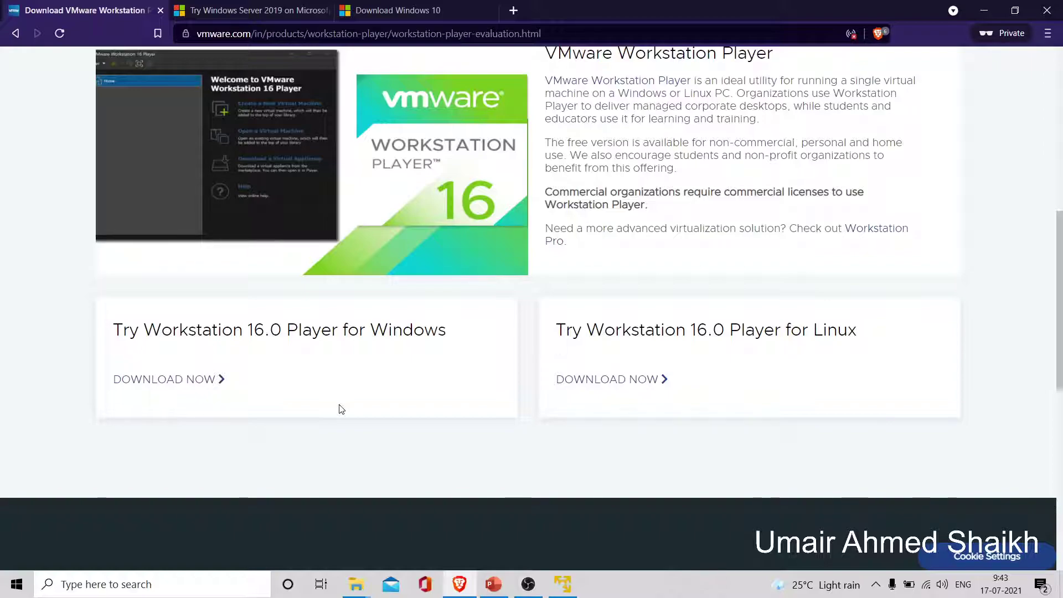
Minimize the browser and File Explorer windows and move the VMware Workstation 16 Player window toward the middle of the desktop.
left_click(987, 10)
left_click(985, 10)
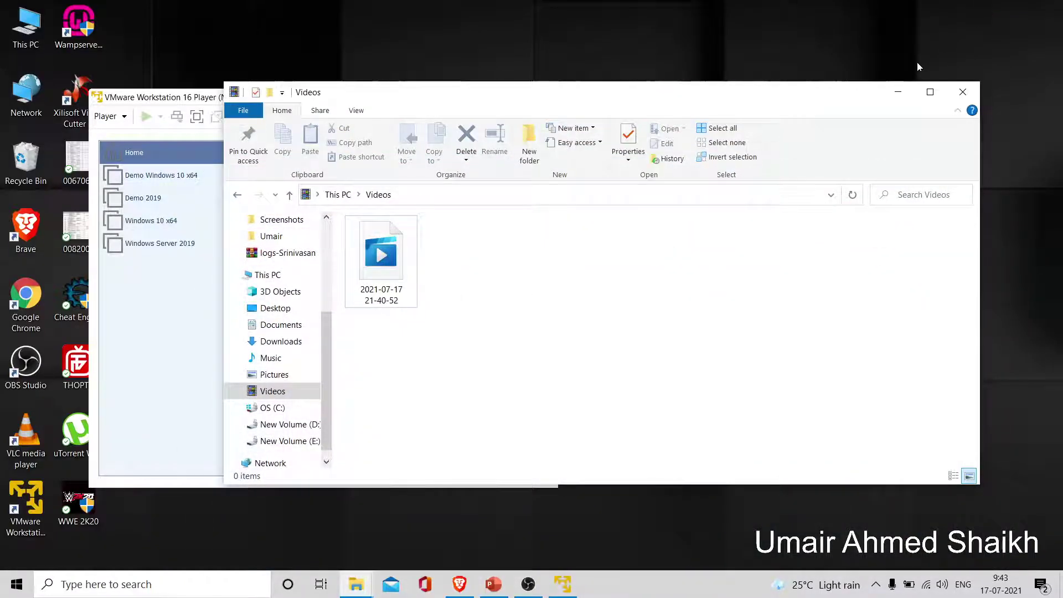
left_click(897, 92)
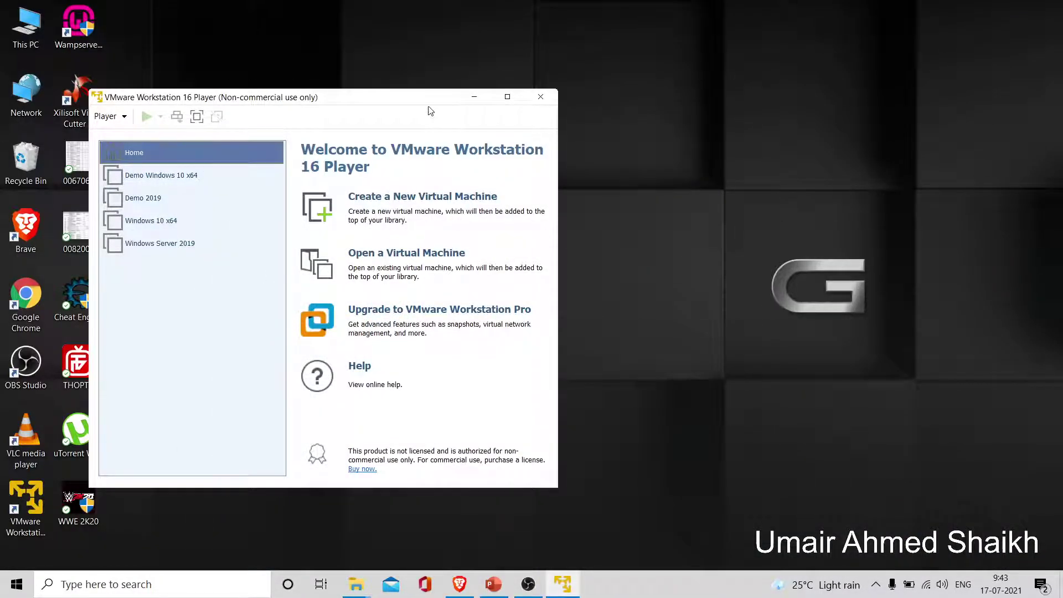
left_click_drag(425, 100, 577, 72)
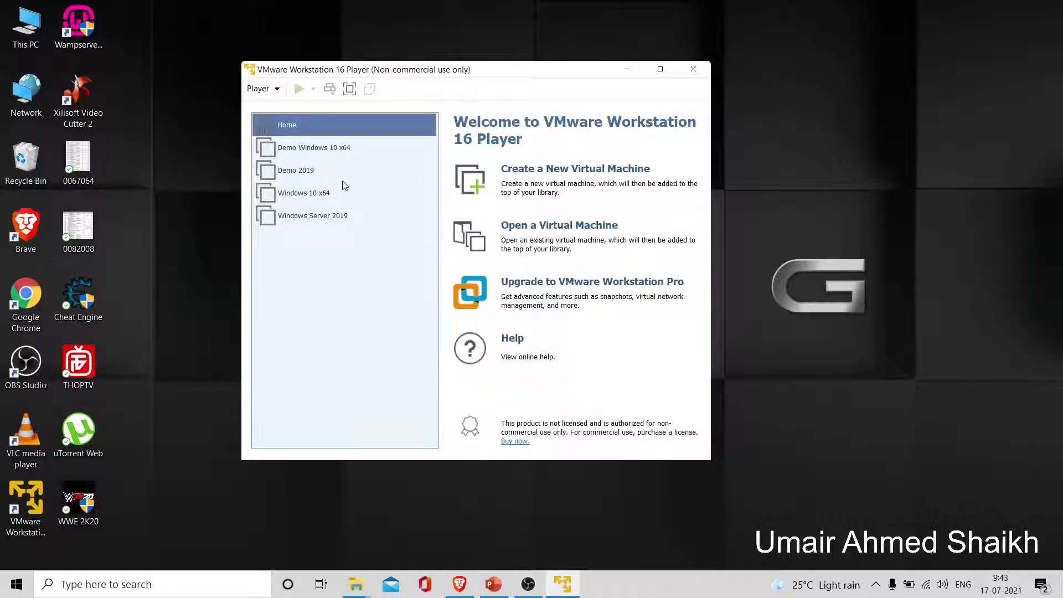
View the summary details of the Demo 2019 and Demo Windows 10 x64 virtual machines.
left_click(309, 176)
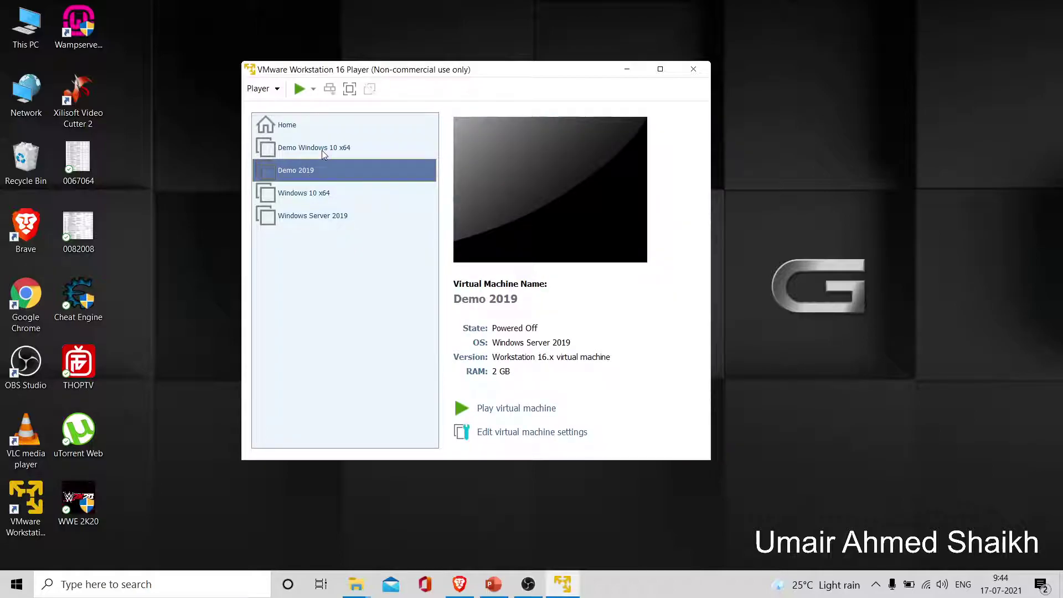
left_click(322, 152)
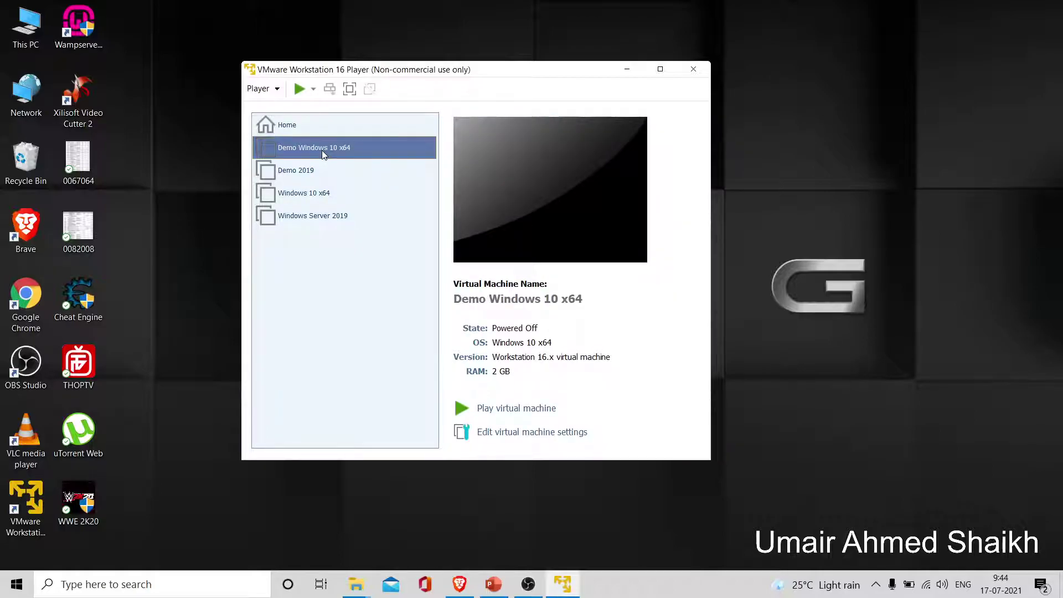
left_click(334, 175)
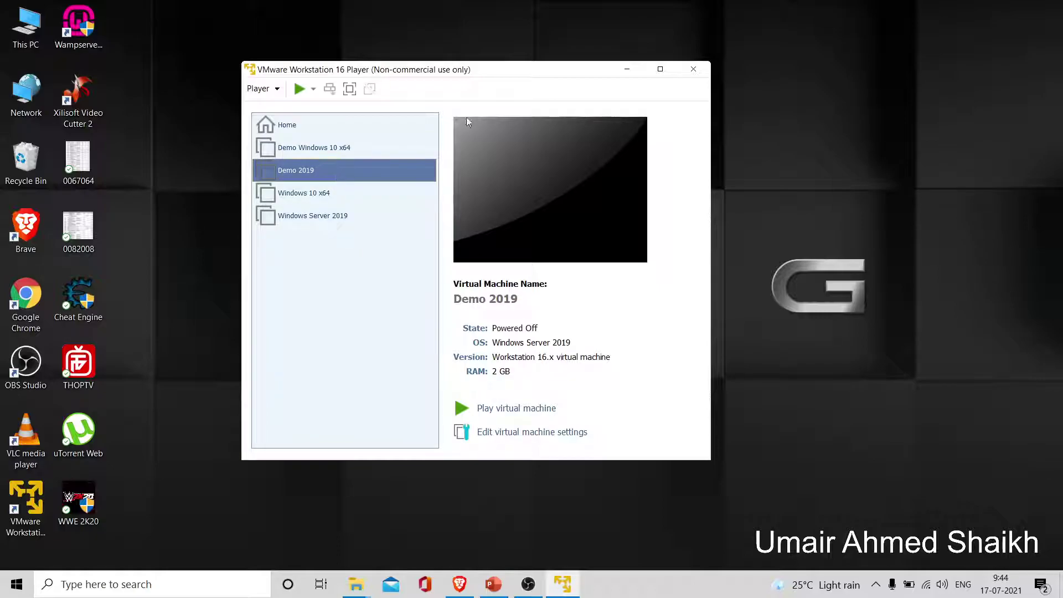
Close VMware Workstation 16 Player, relaunch it from the desktop, and reposition its window.
left_click(683, 75)
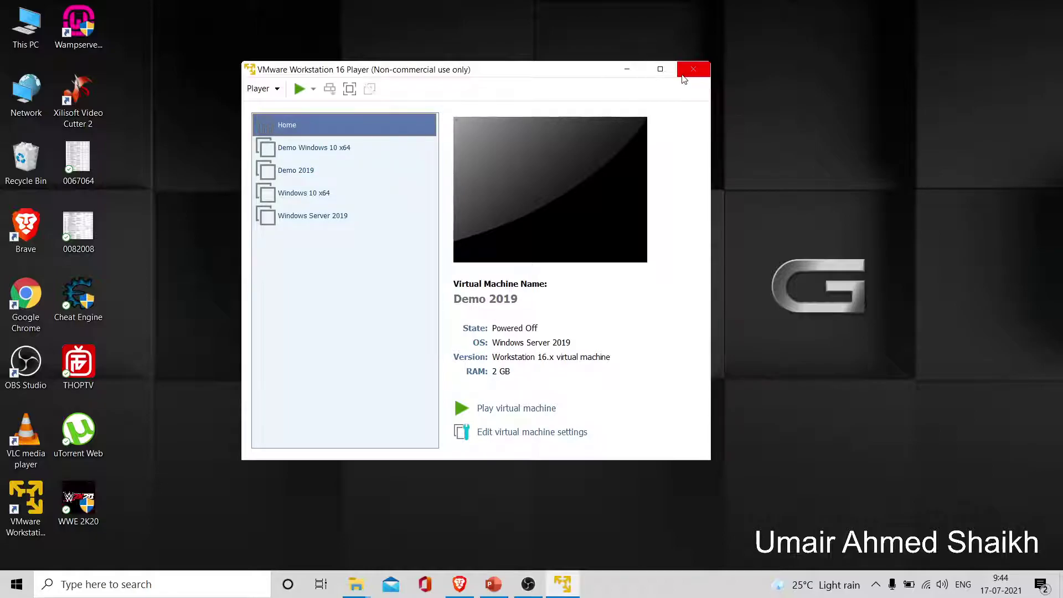
double_click(8, 514)
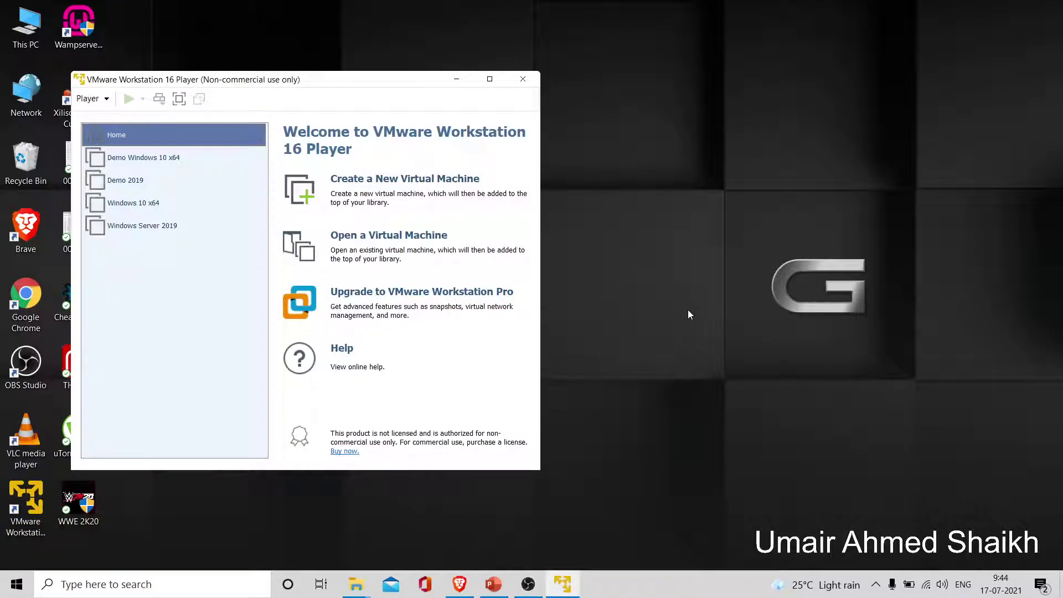
left_click_drag(392, 83, 507, 75)
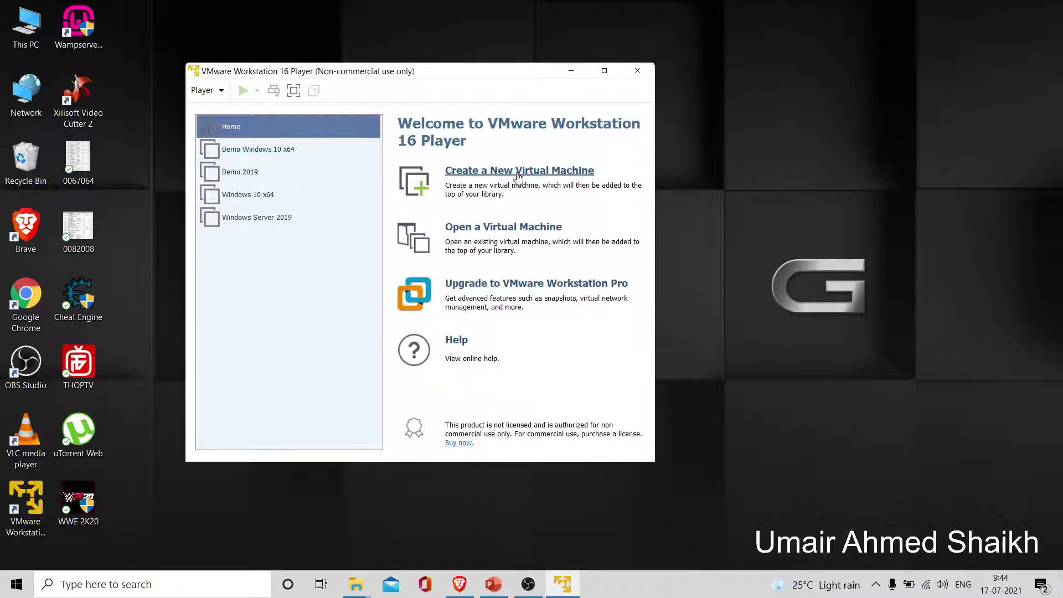
Start a new virtual machine with a blank hard disk and Windows Server 2019 as the Microsoft Windows guest version.
left_click(518, 176)
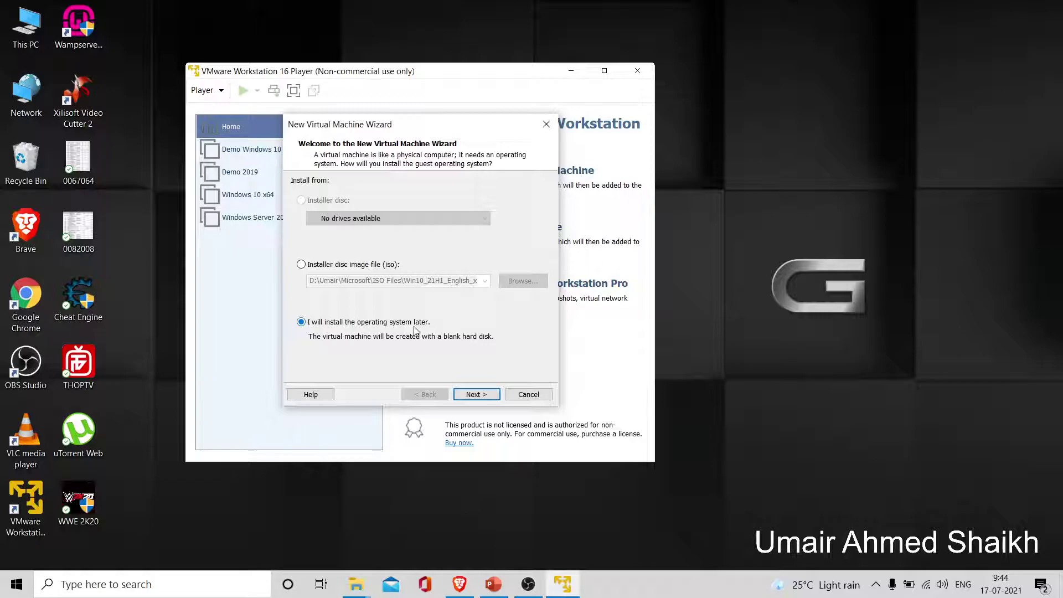
left_click(484, 394)
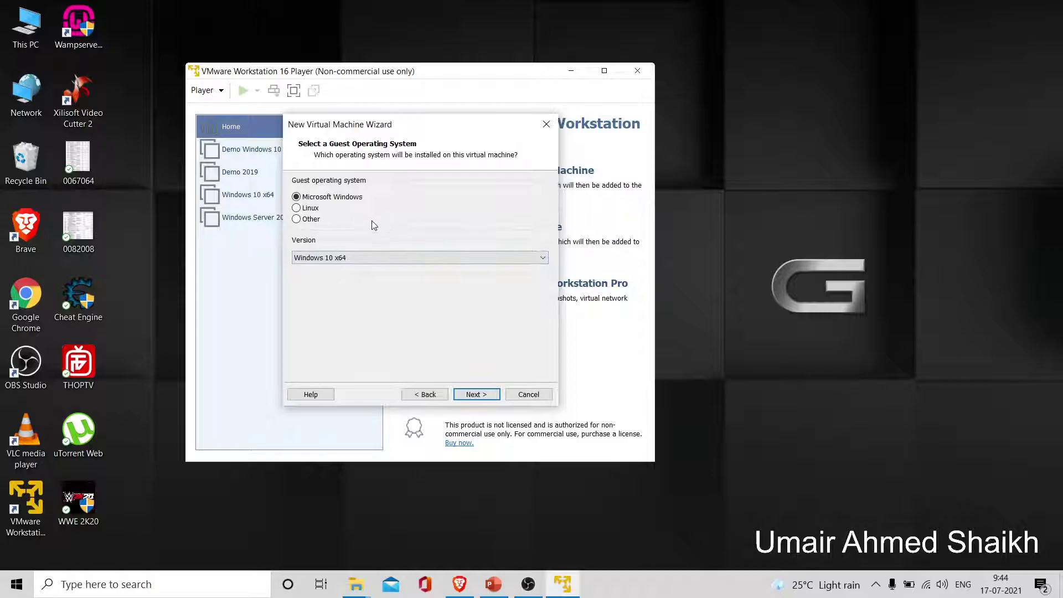
left_click(407, 258)
scroll(411, 287, "down", 2)
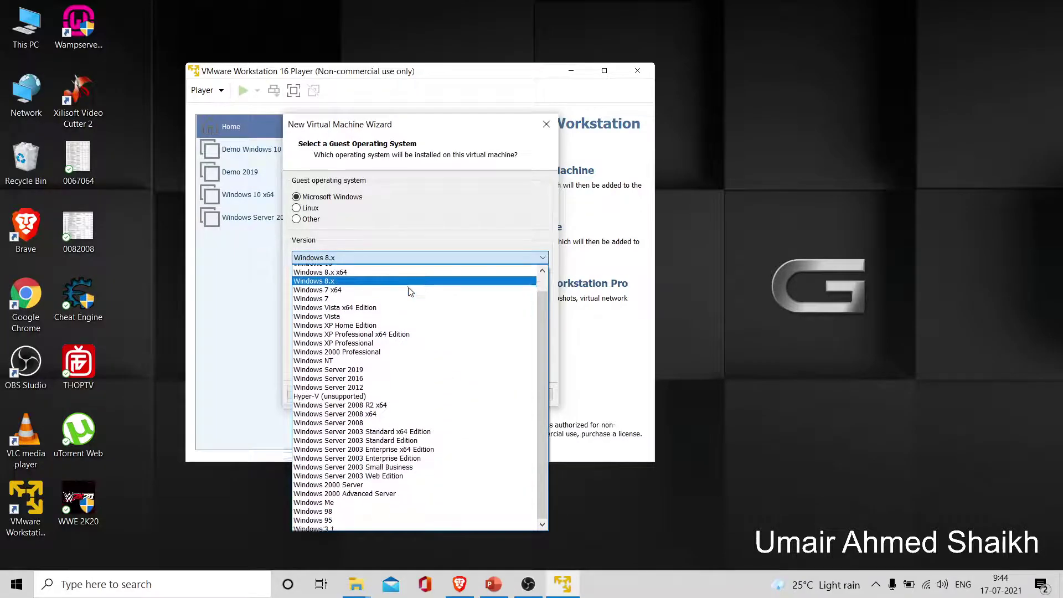
left_click(394, 367)
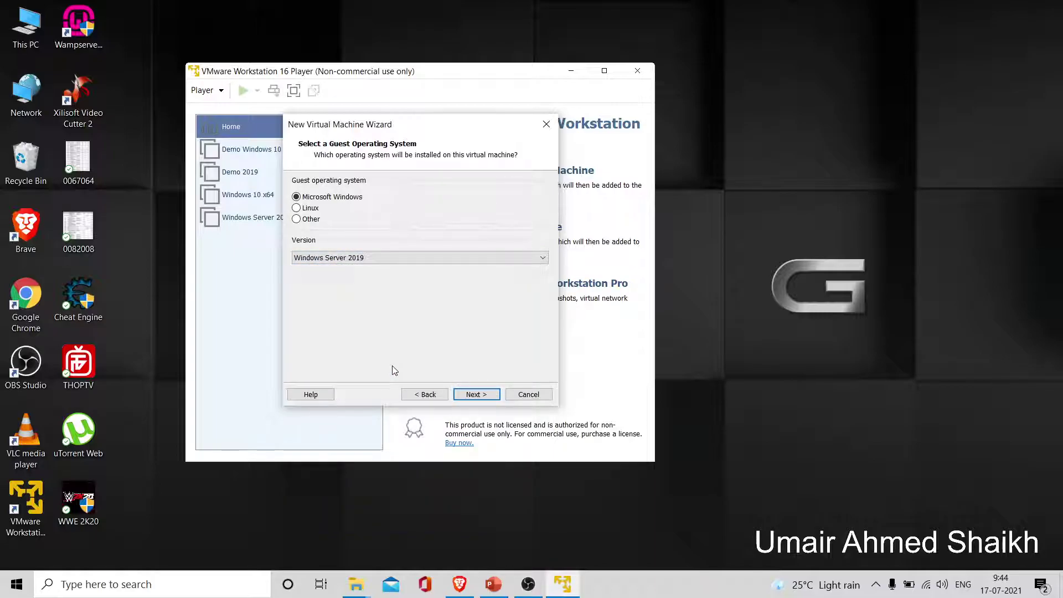
left_click(476, 394)
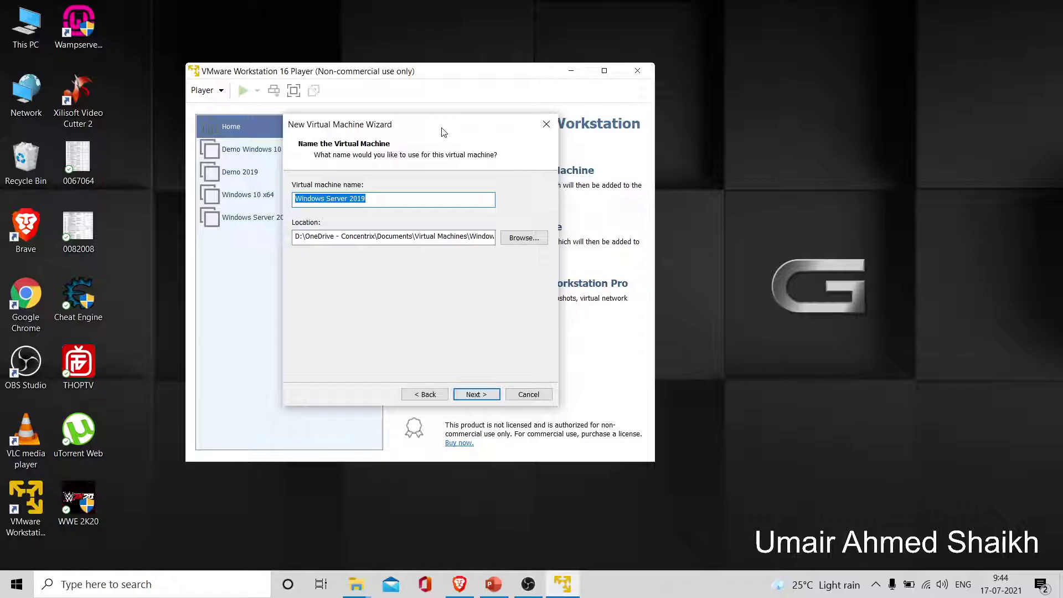
Browse drive D: for the machine's location, cancel the folder choice, and accept the default location with the name Windows Server 2019.
left_click_drag(443, 132, 584, 120)
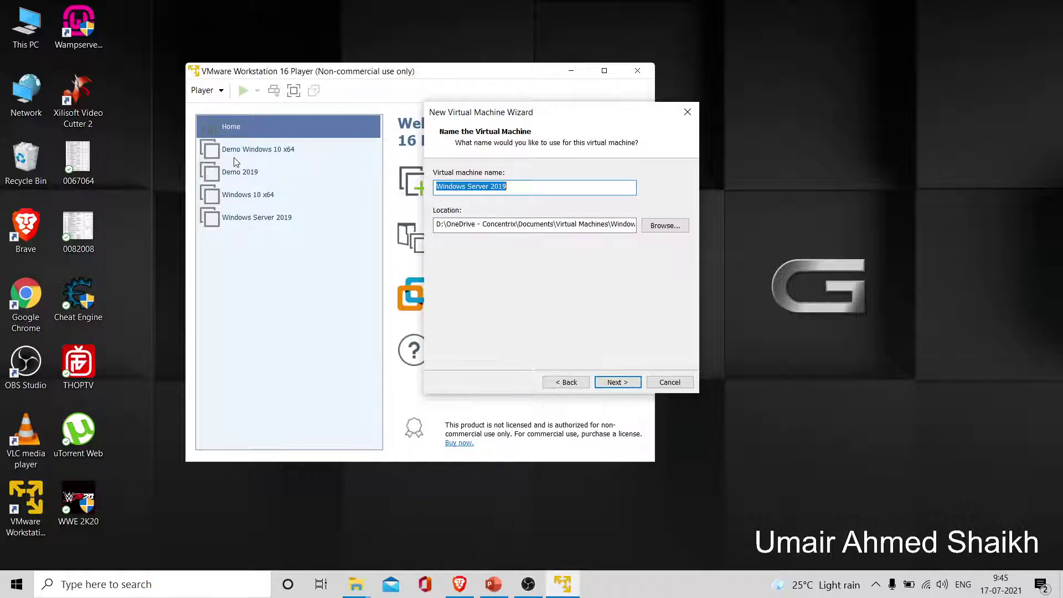
left_click(665, 227)
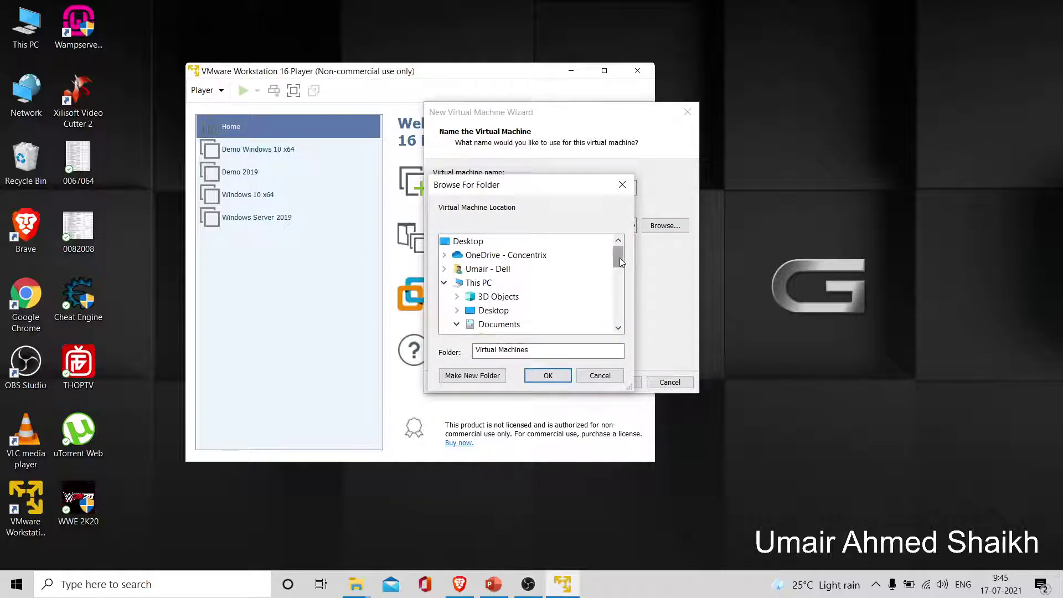
mouse_move(620, 257)
left_mouse_down()
mouse_move(622, 298)
mouse_move(621, 275)
left_mouse_up()
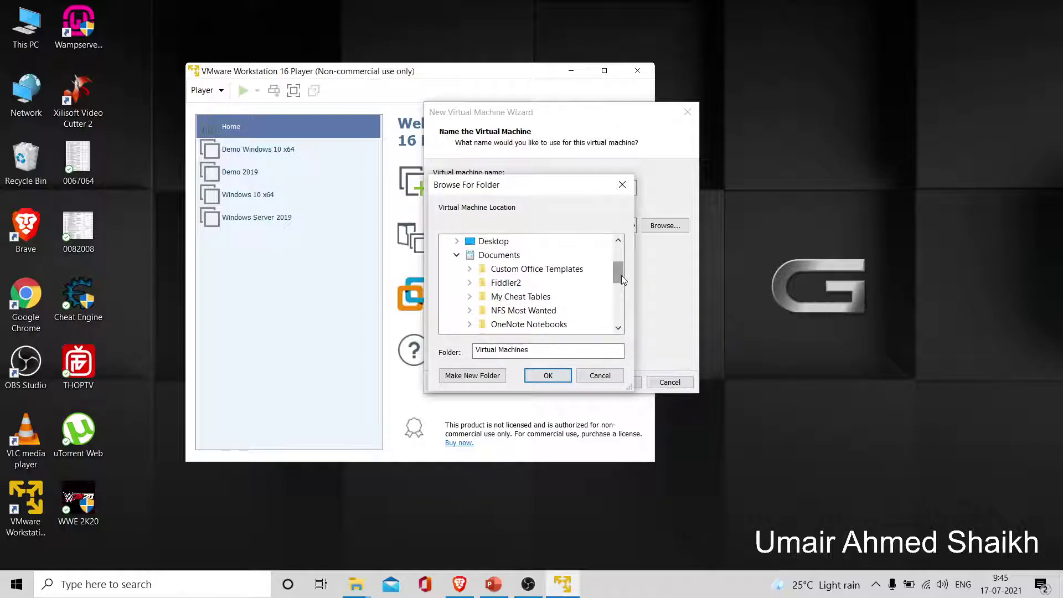
left_click(455, 256)
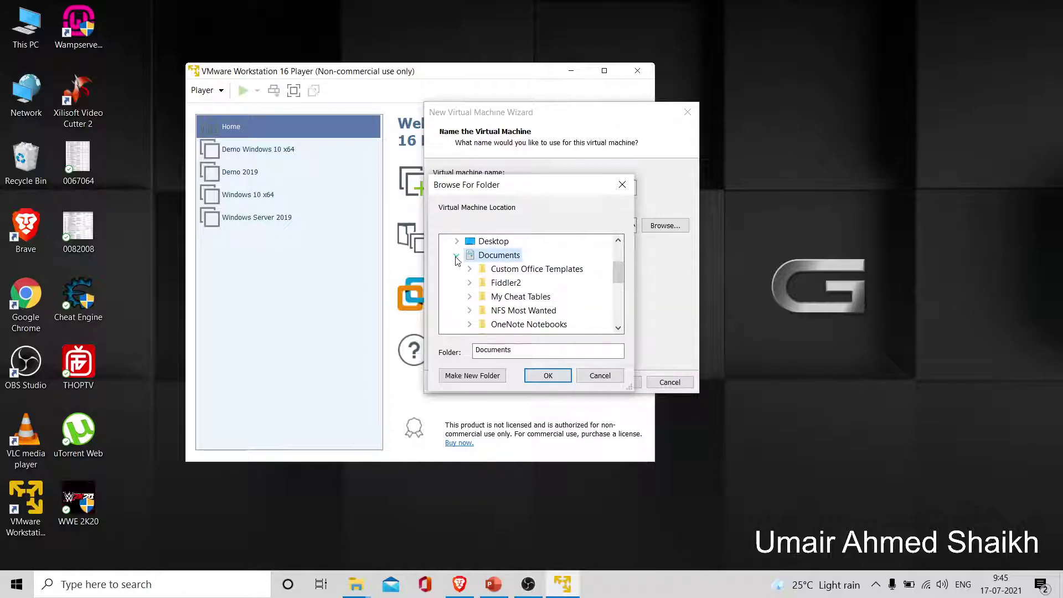
left_click(455, 256)
left_click_drag(621, 281, 622, 297)
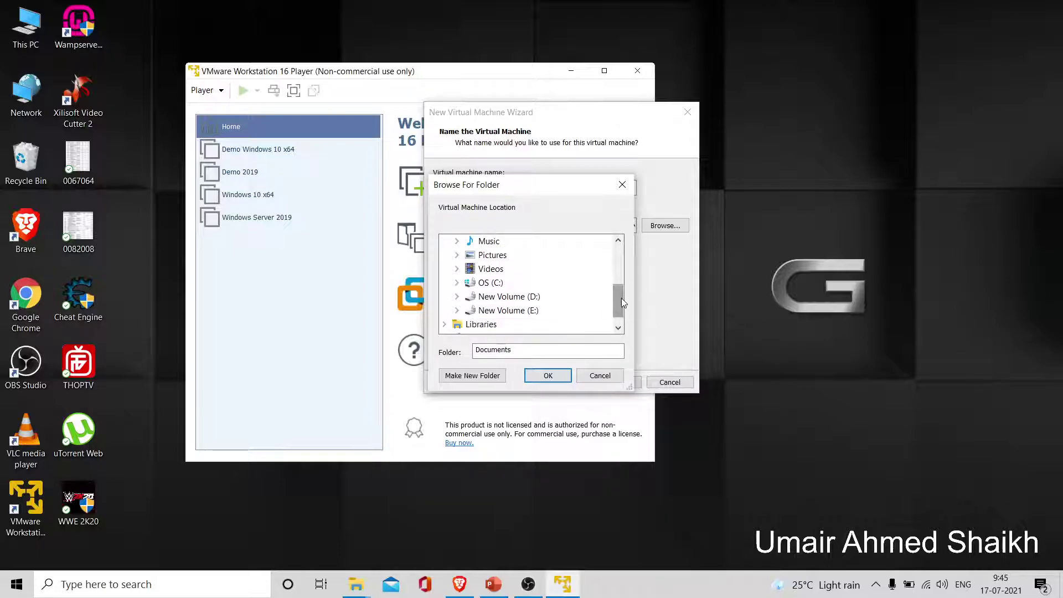
double_click(518, 297)
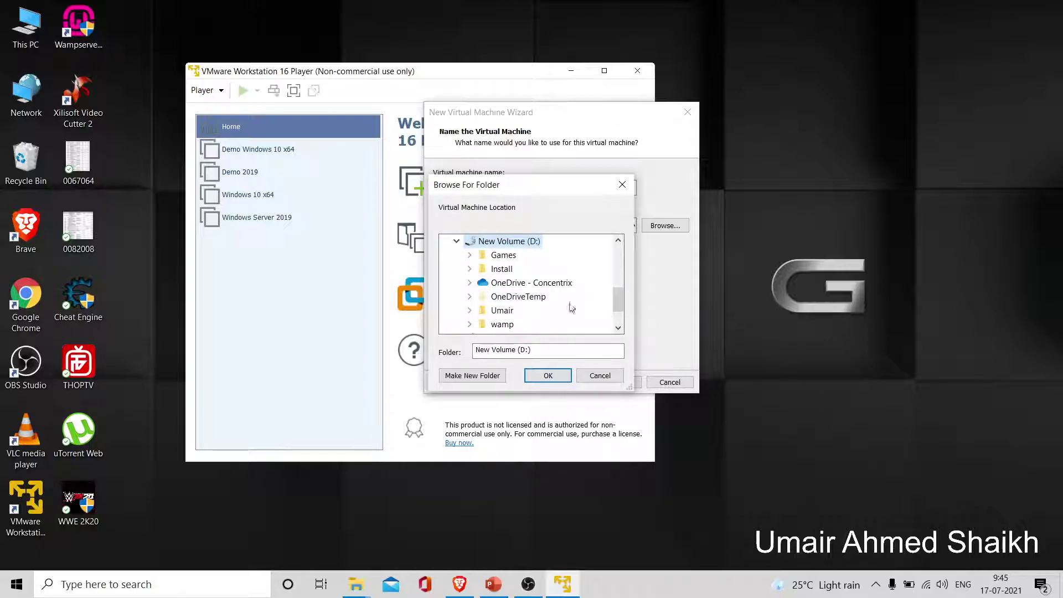
left_click_drag(619, 298, 619, 303)
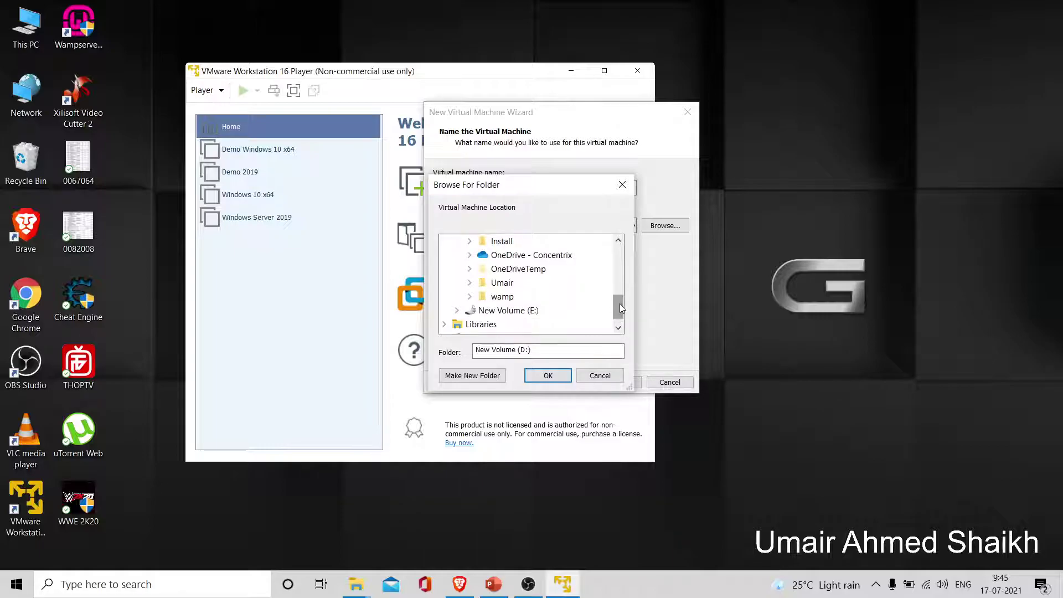
left_click(591, 379)
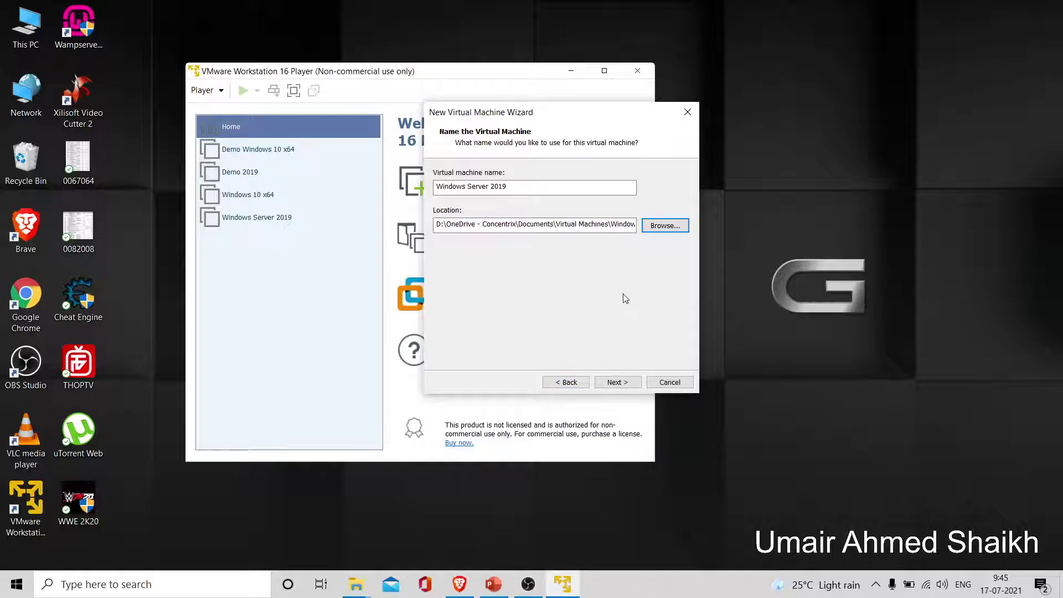
left_click(515, 188)
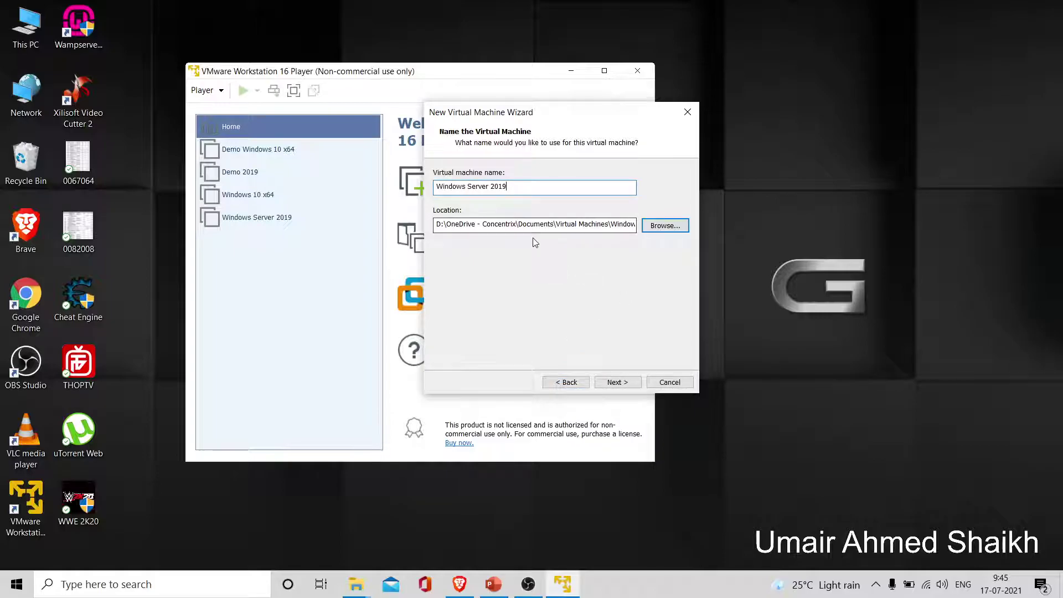
left_click(615, 383)
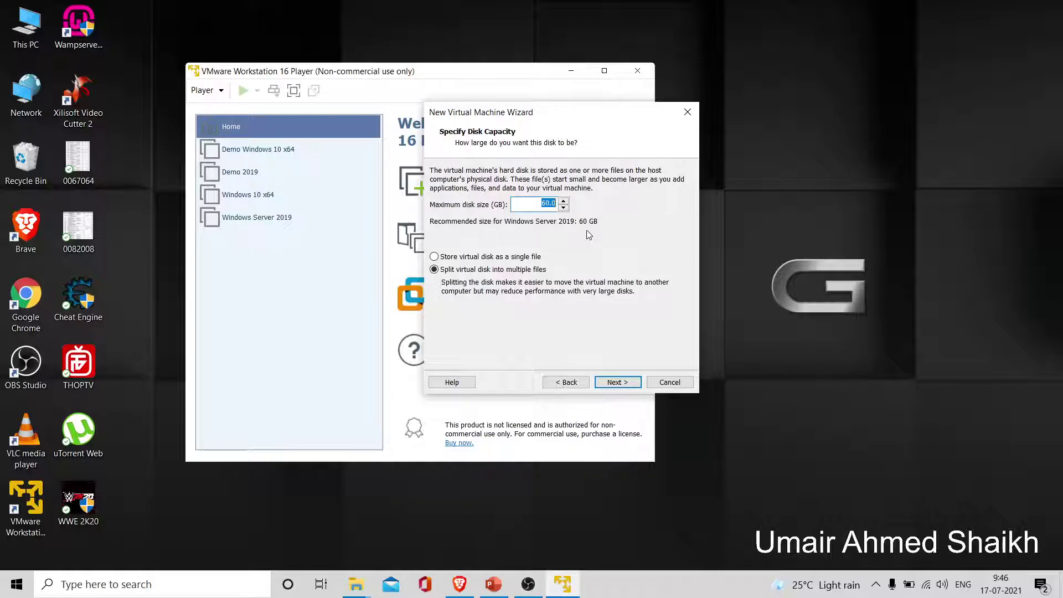
Keep the 60 GB disk size with the virtual disk stored as a single file, and exit the wizard without creating the machine.
left_click(550, 202)
left_click(466, 261)
left_click(614, 382)
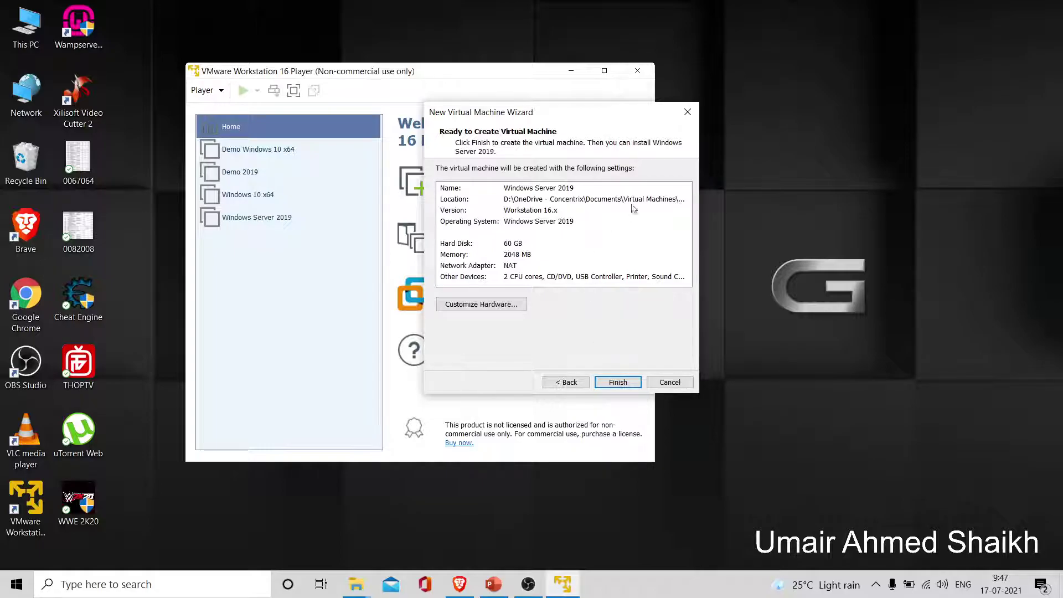
left_click(688, 113)
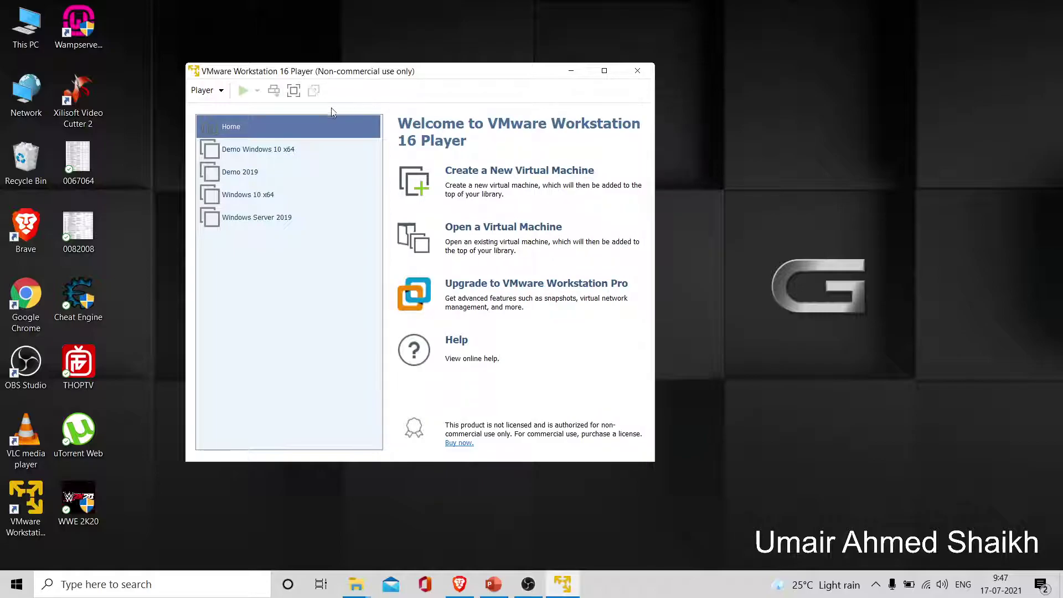
Open the Demo 2019 virtual machine's settings and review its memory, processors and hard disk.
left_click(271, 174)
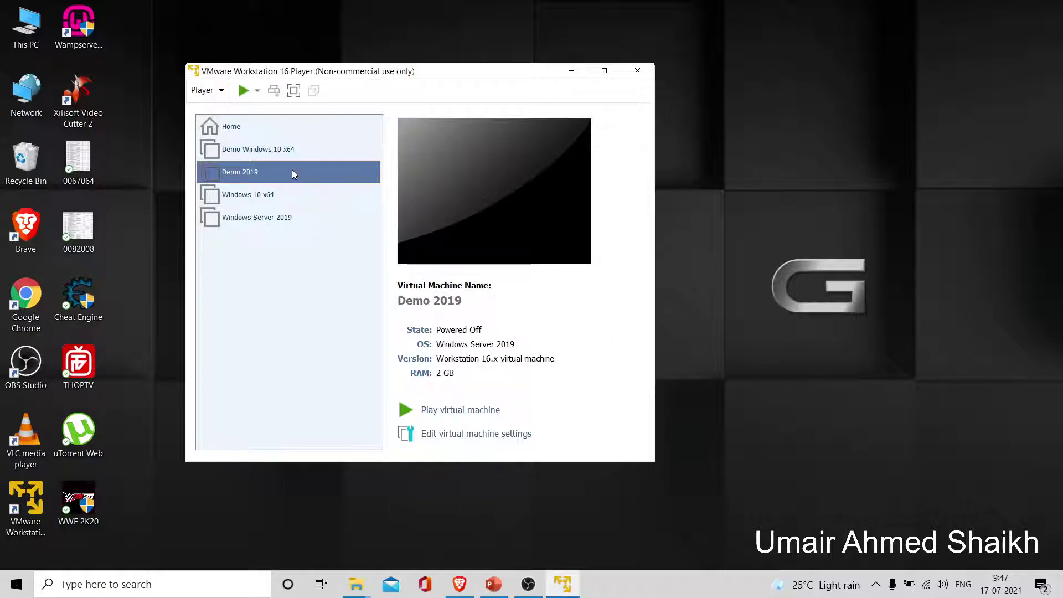
left_click(472, 436)
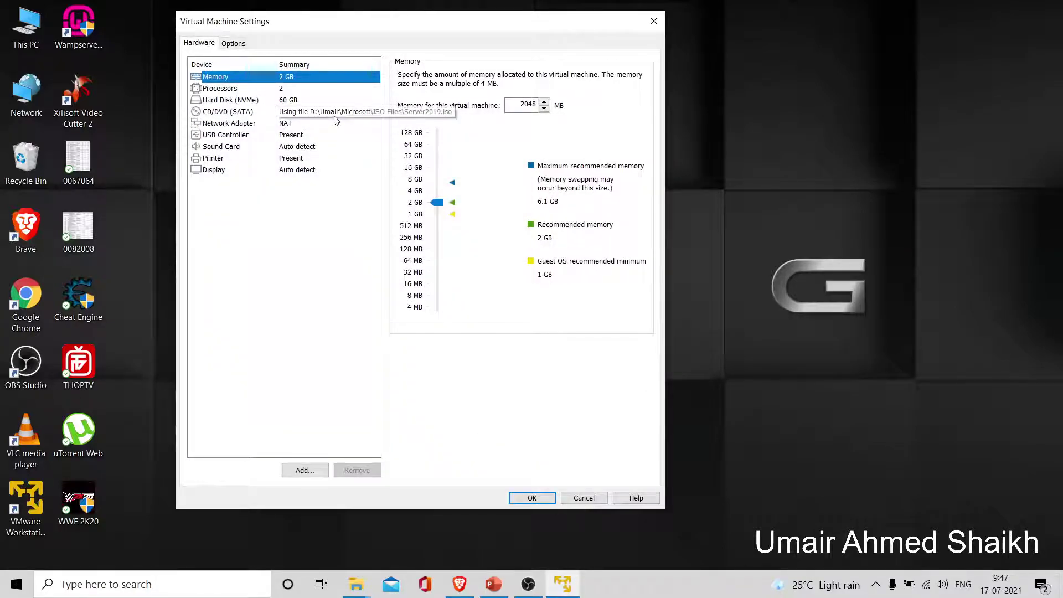
left_click(236, 91)
left_click(230, 80)
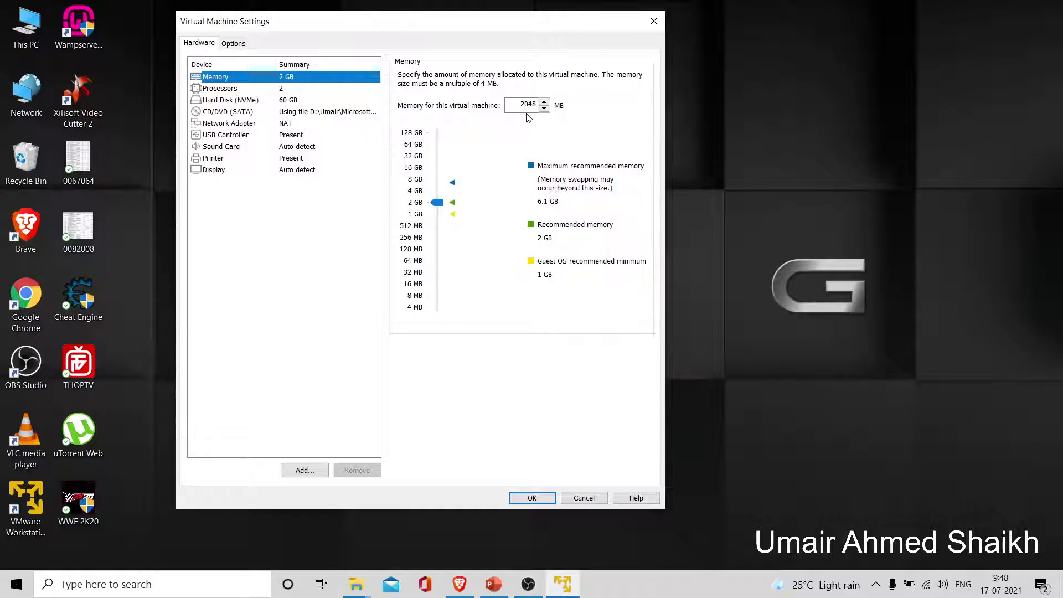
left_click(308, 92)
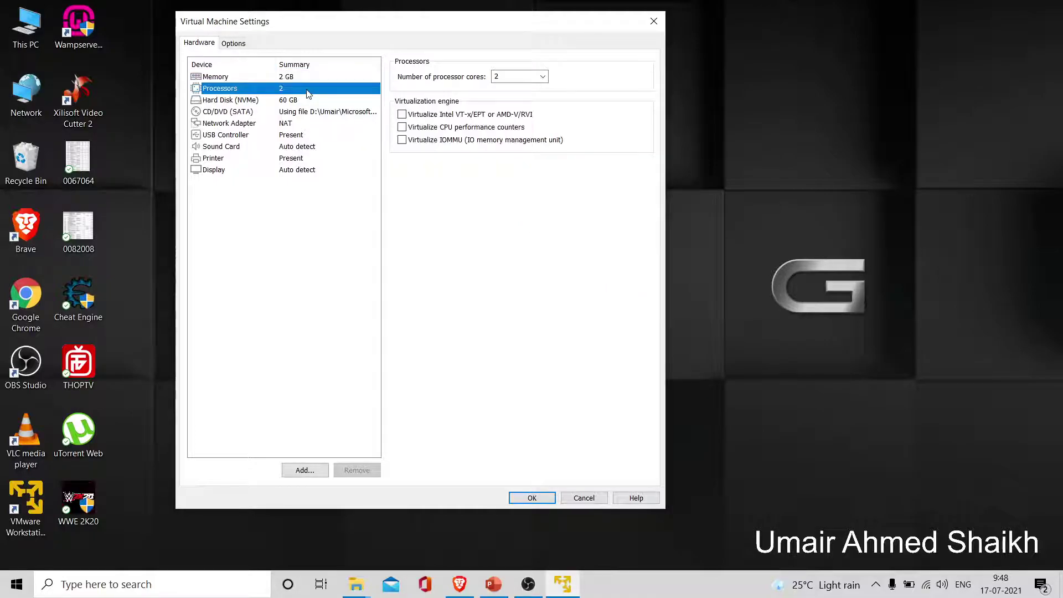
left_click(306, 104)
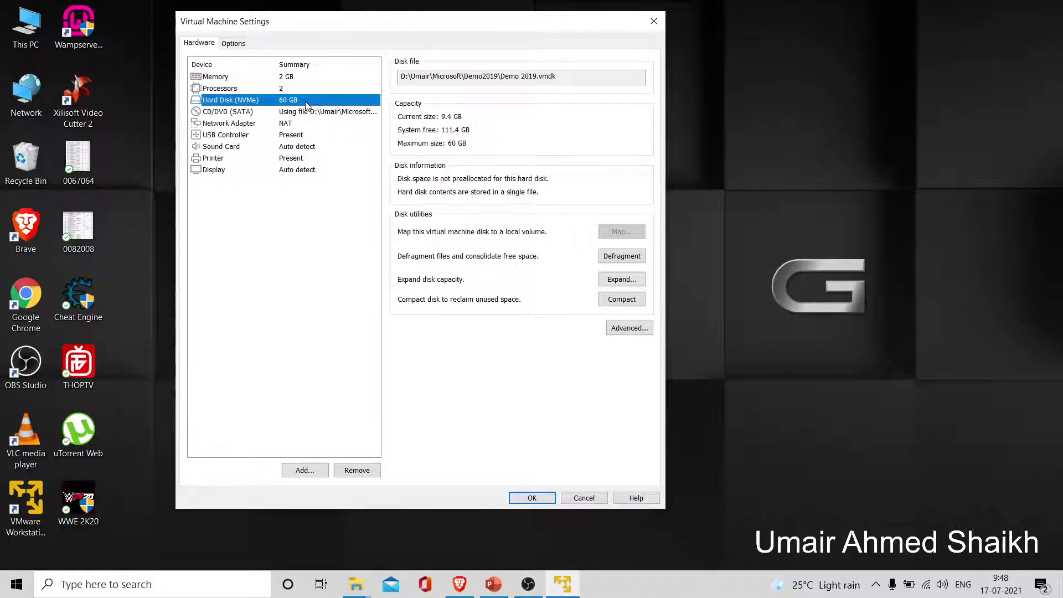
Check the CD/DVD drive's ISO image, browse the ISO Files folder without selecting a file, and close the Demo 2019 settings.
left_click(306, 113)
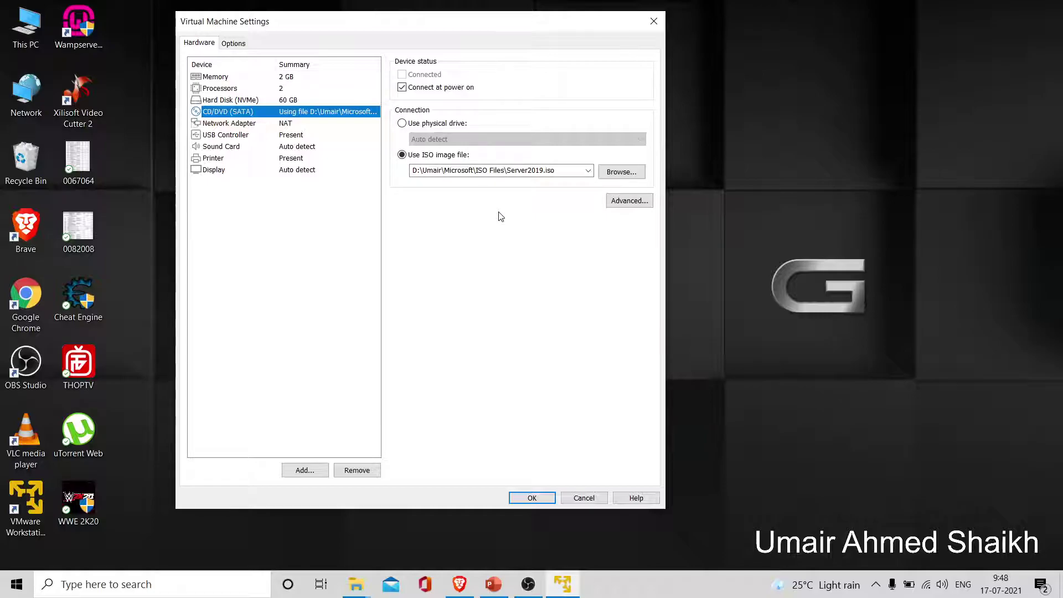
left_click(621, 172)
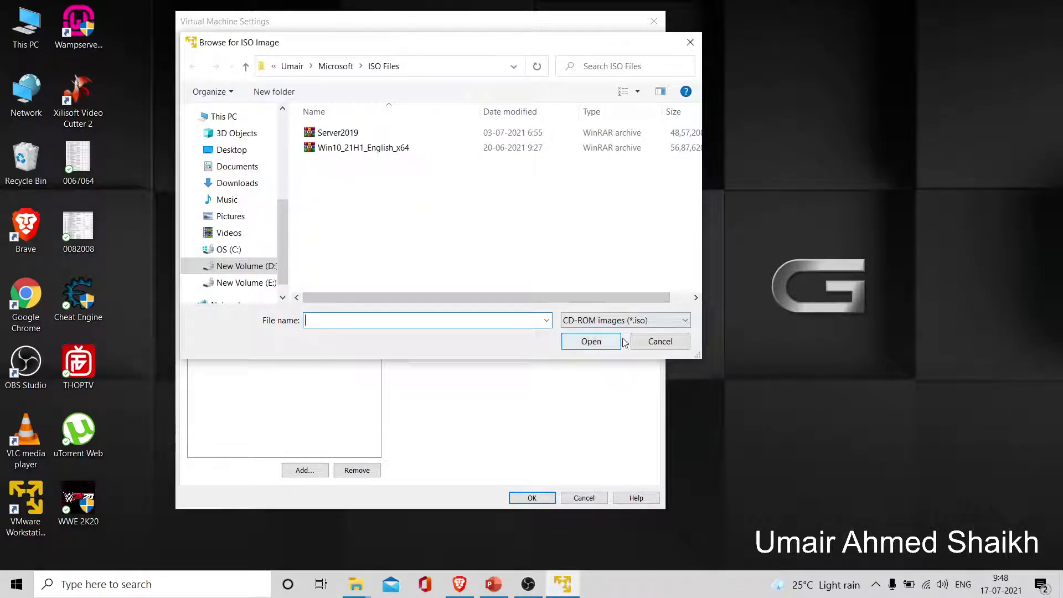
left_click(649, 342)
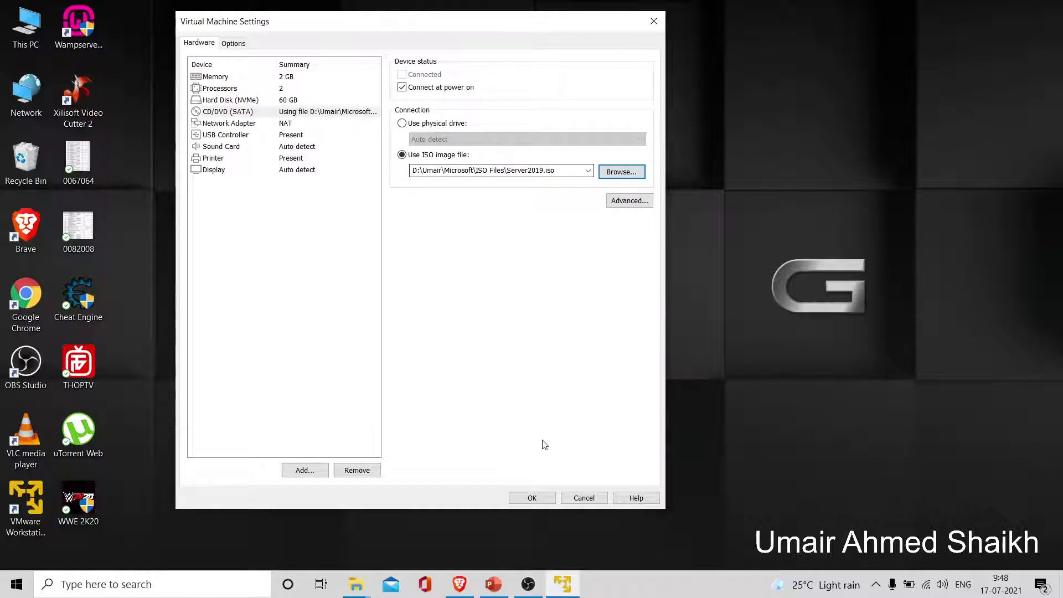
left_click(542, 498)
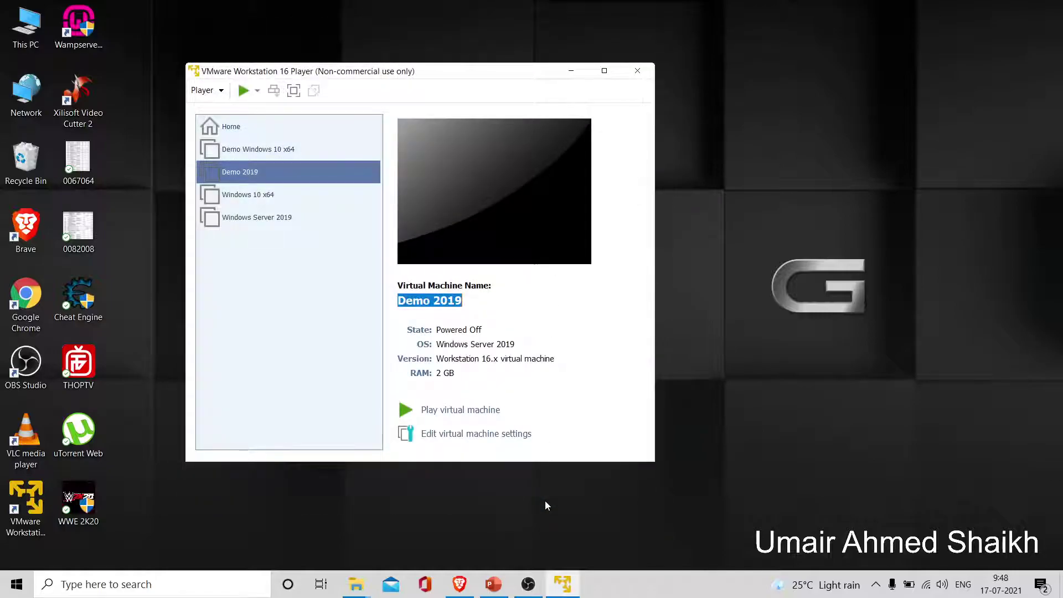
Power on the Demo 2019 virtual machine and move its window aside to free half of the desktop.
left_click(450, 410)
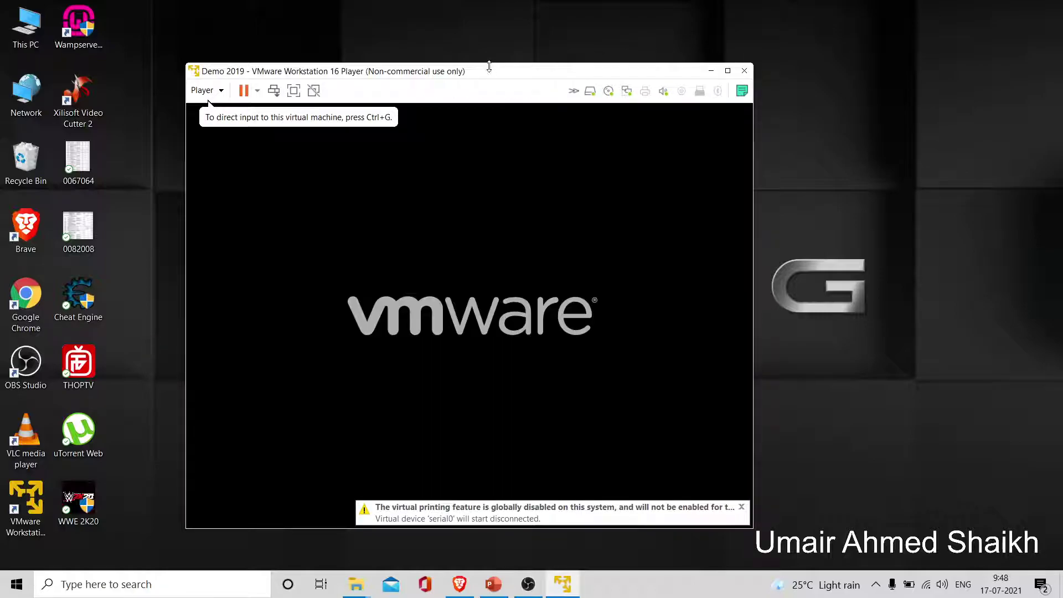
left_click_drag(489, 66, 792, 22)
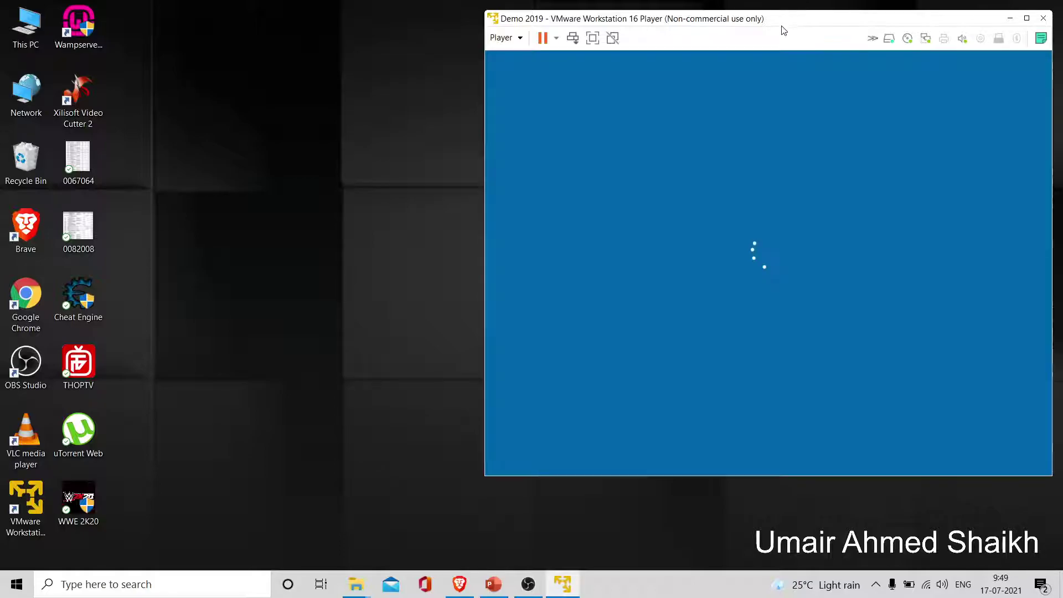
mouse_move(783, 30)
left_mouse_down()
mouse_move(778, 55)
mouse_move(704, 99)
mouse_move(785, 84)
mouse_move(771, 49)
mouse_move(788, 25)
left_mouse_up()
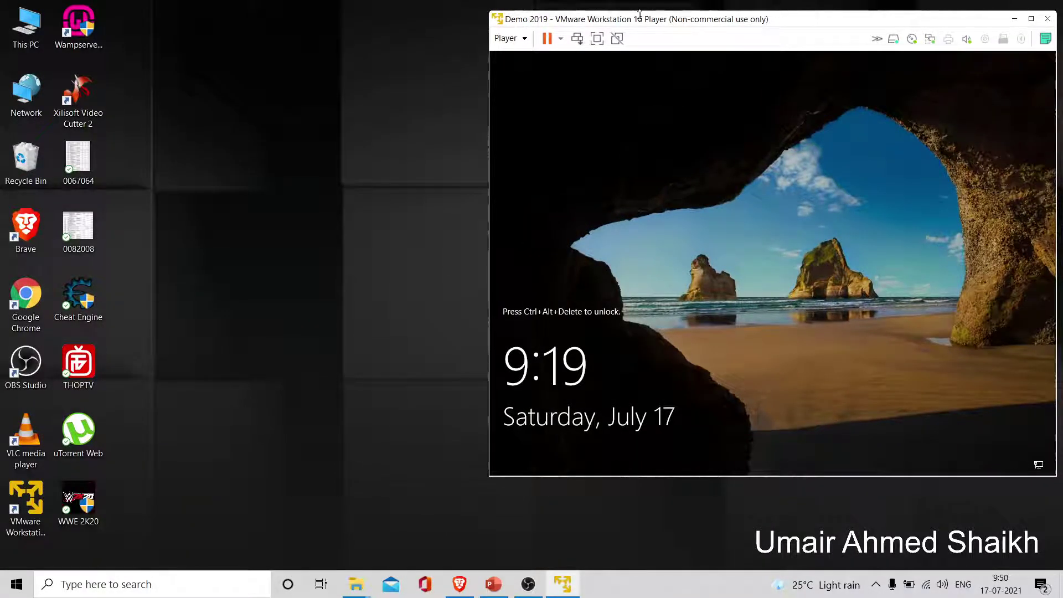
mouse_move(804, 24)
left_mouse_down()
mouse_move(803, 38)
mouse_move(796, 24)
left_mouse_up()
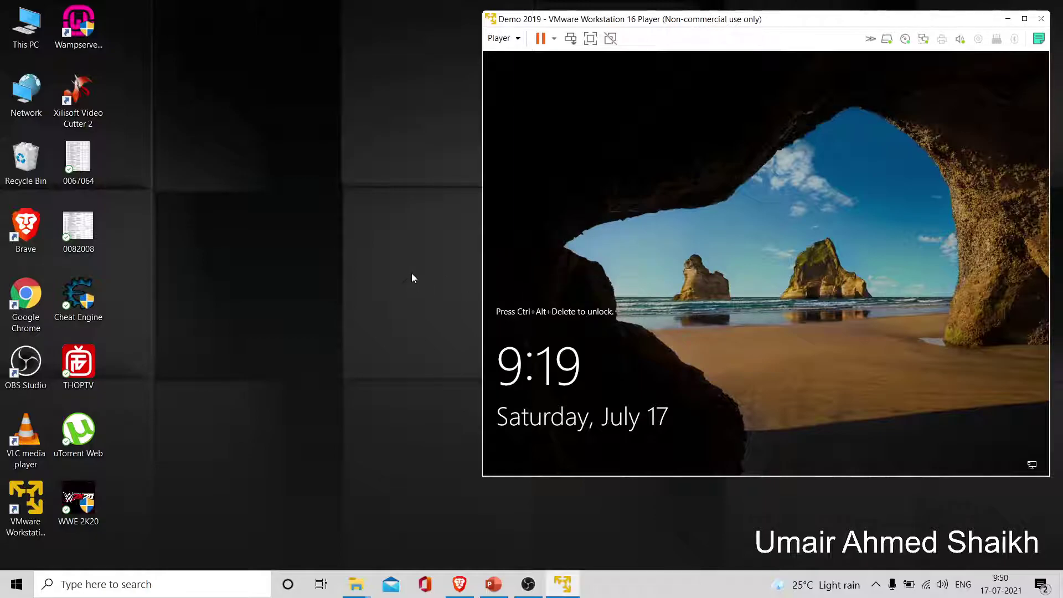
left_click(275, 315)
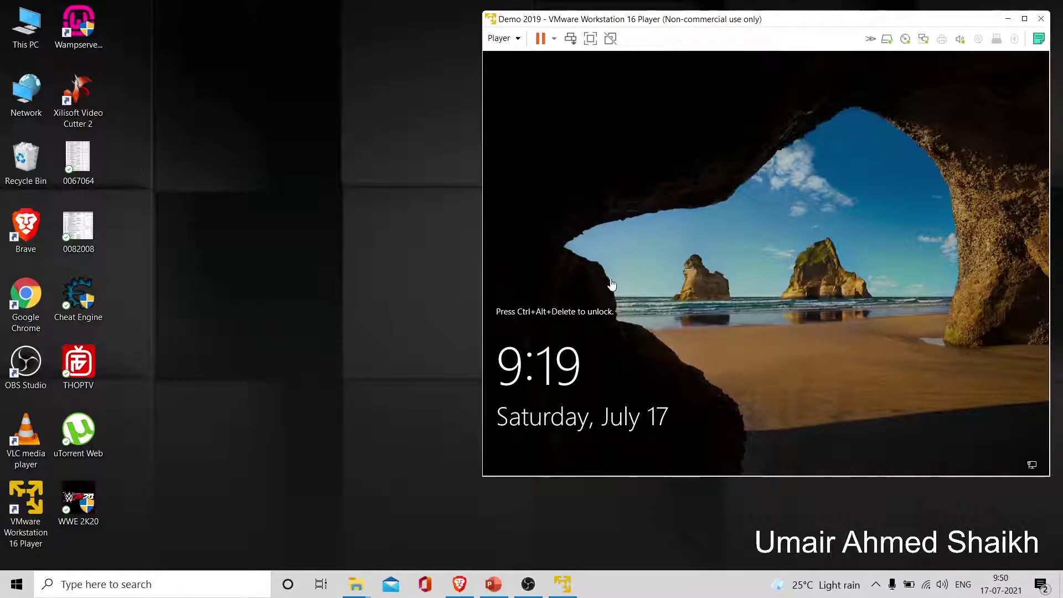
Unlock the Demo 2019 guest and sign in as Administrator with the account password.
left_click(691, 247)
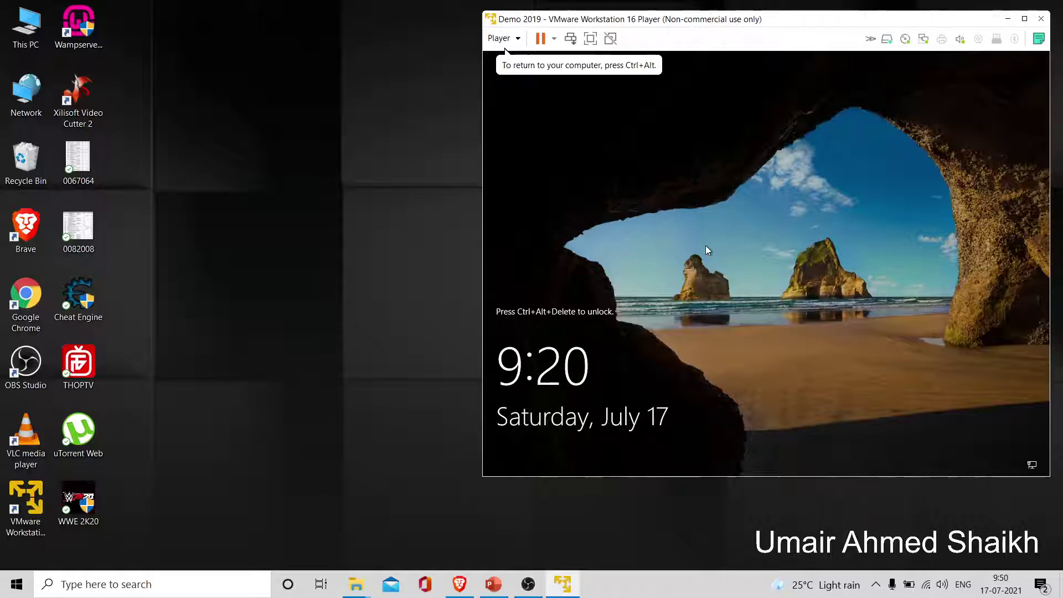
key("ctrl+alt+Insert")
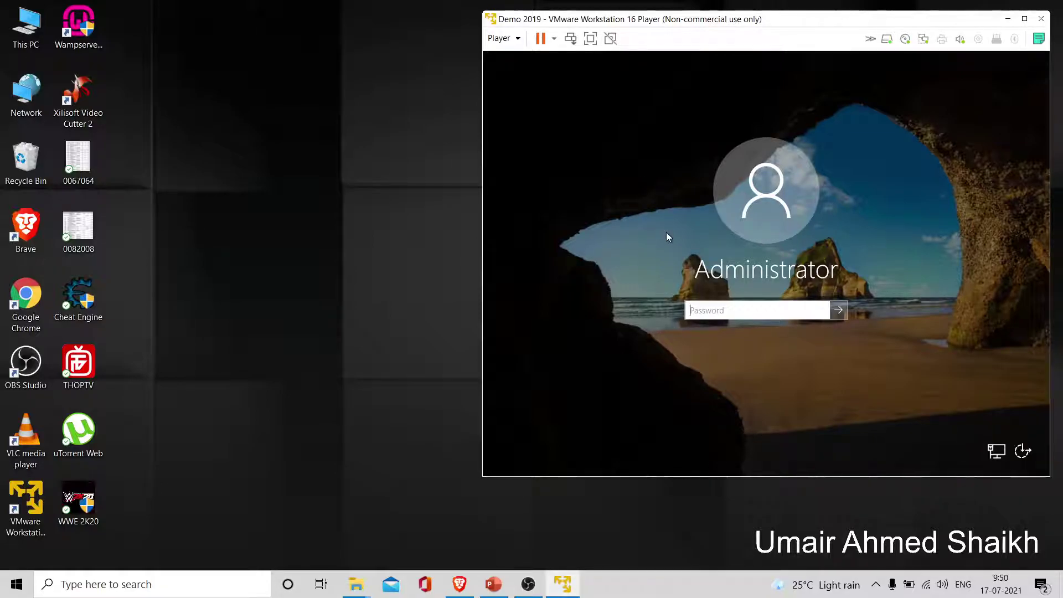
type("*********")
left_click(834, 312)
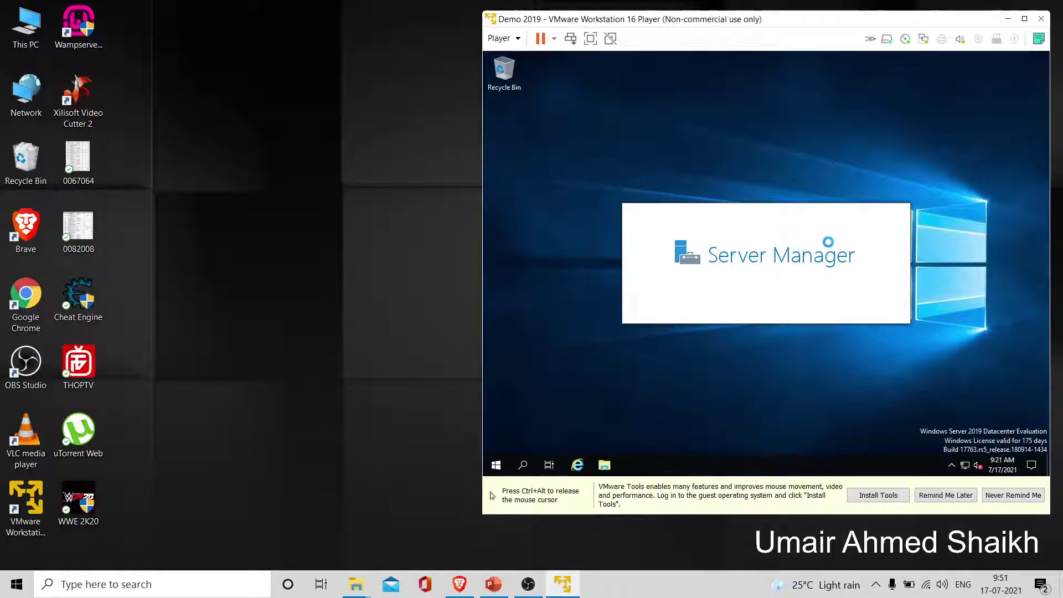
Adjust the Demo 2019 window's placement and dismiss the Windows Admin Center message in Server Manager.
key("ctrl+alt")
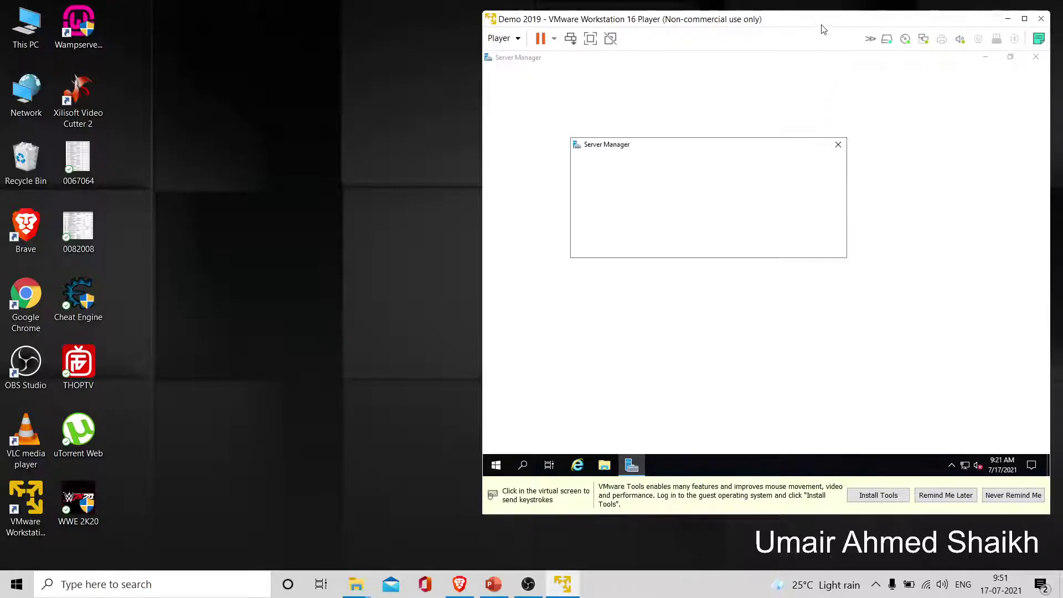
left_click_drag(823, 23, 825, 32)
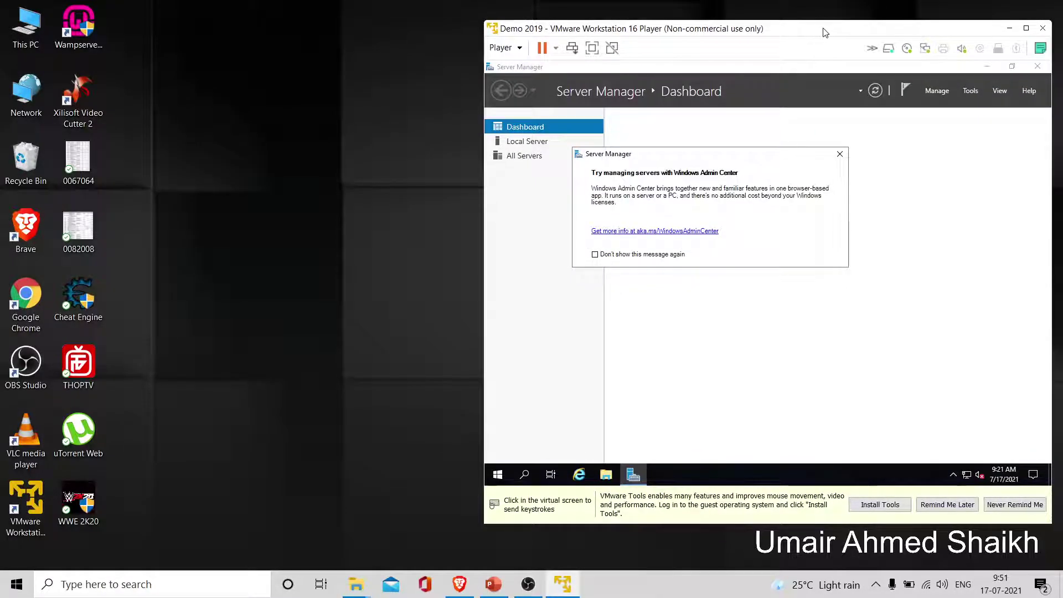
left_click(836, 148)
left_click(840, 156)
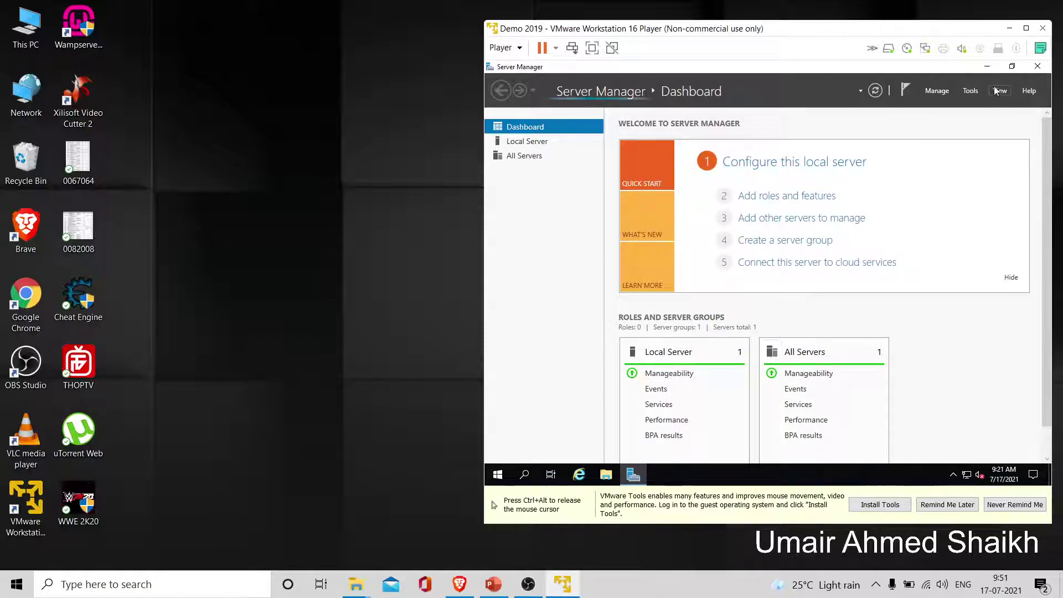
Minimize and reopen Server Manager, reduce it to a smaller movable window, and maximize it again.
left_click(986, 68)
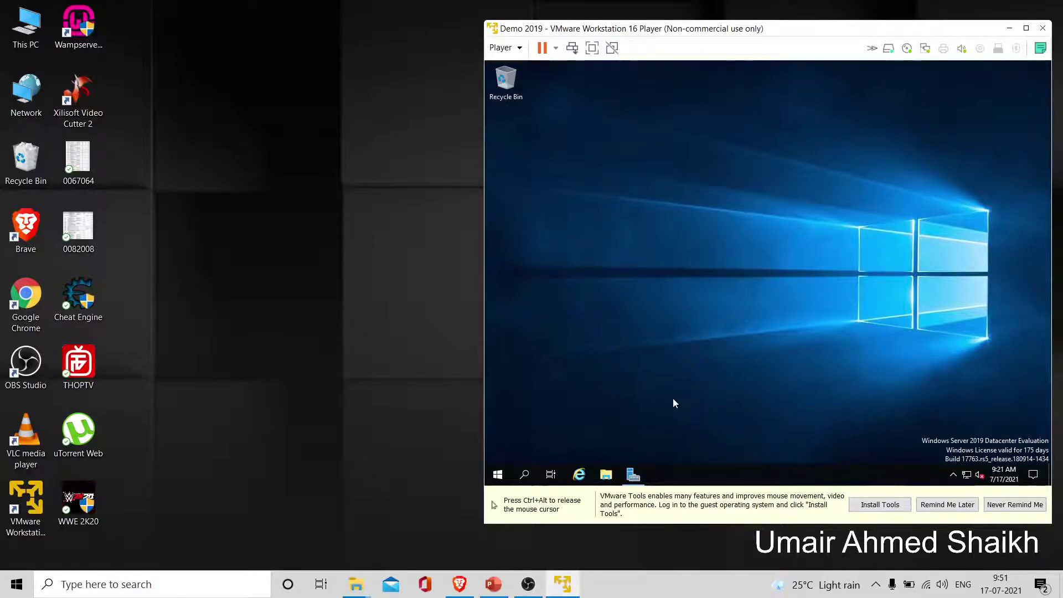
left_click(634, 475)
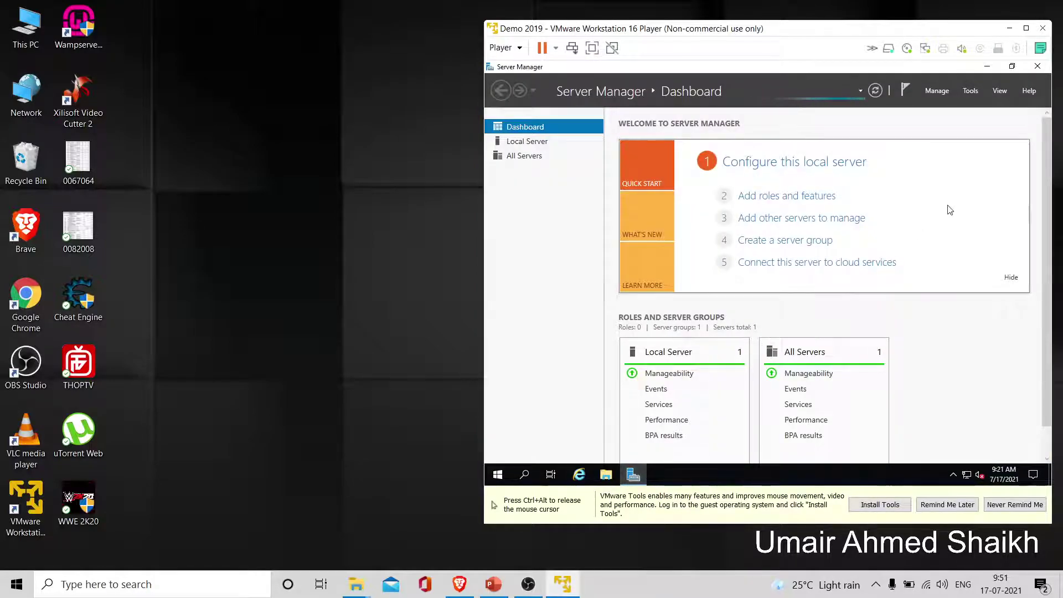
left_click(1012, 66)
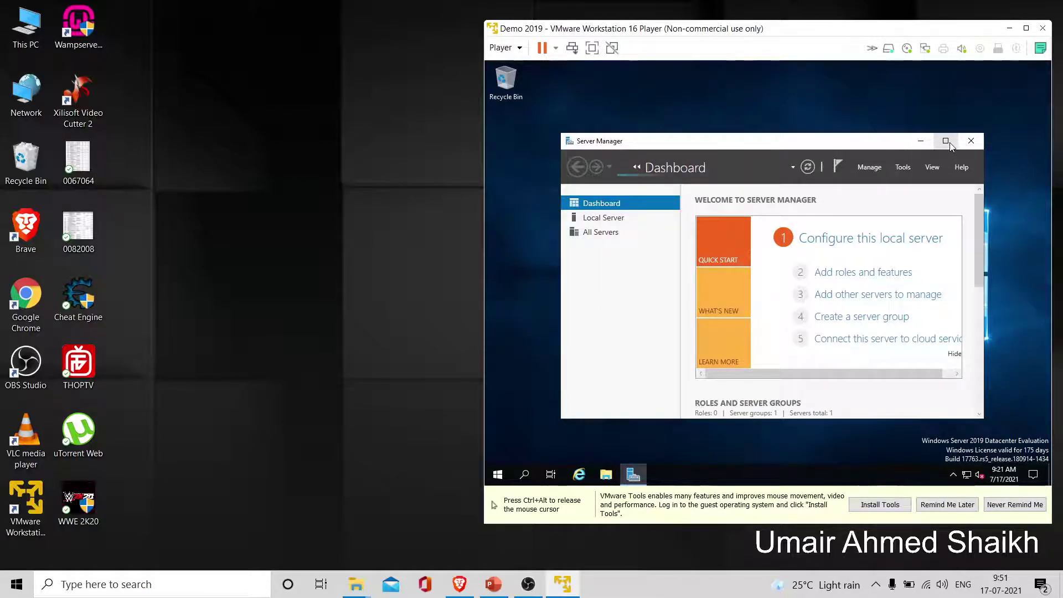
left_click_drag(885, 148, 877, 123)
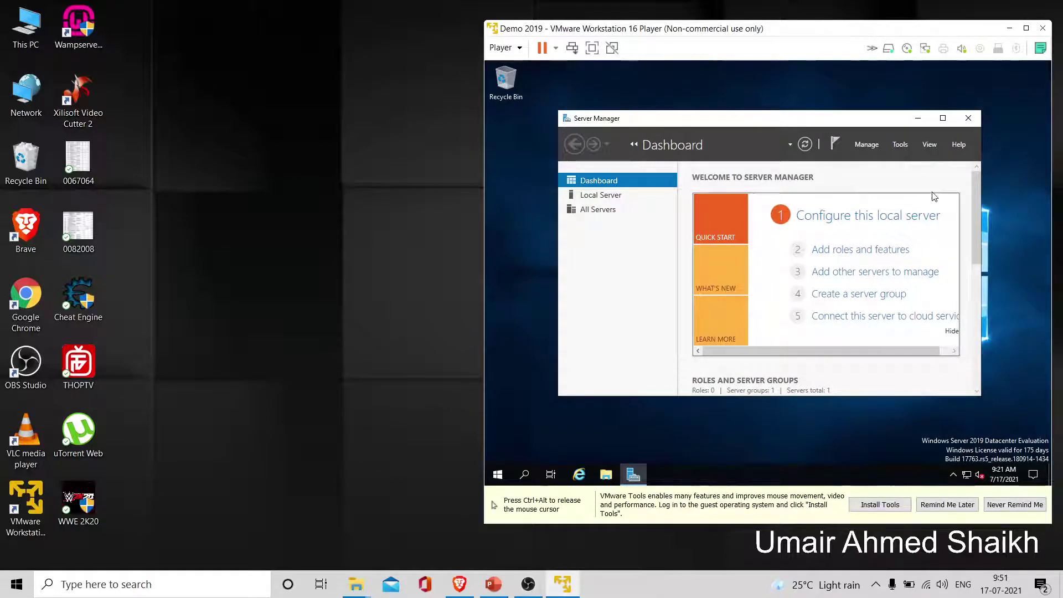
left_click(943, 118)
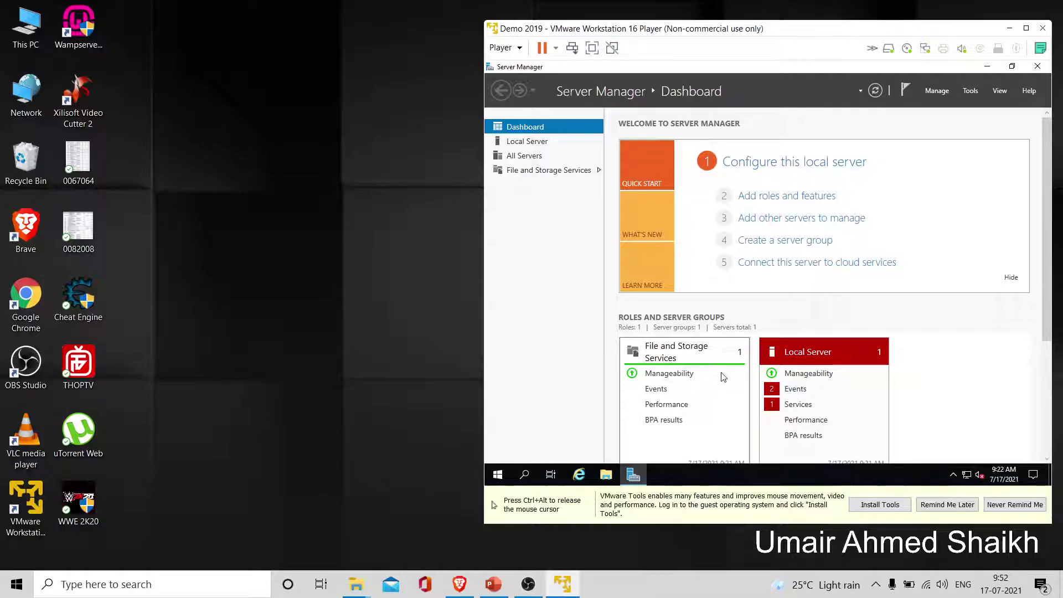
Return to the host, open a second VMware Player window, and power on Demo Windows 10 x64 beside Demo 2019.
key("ctrl+alt")
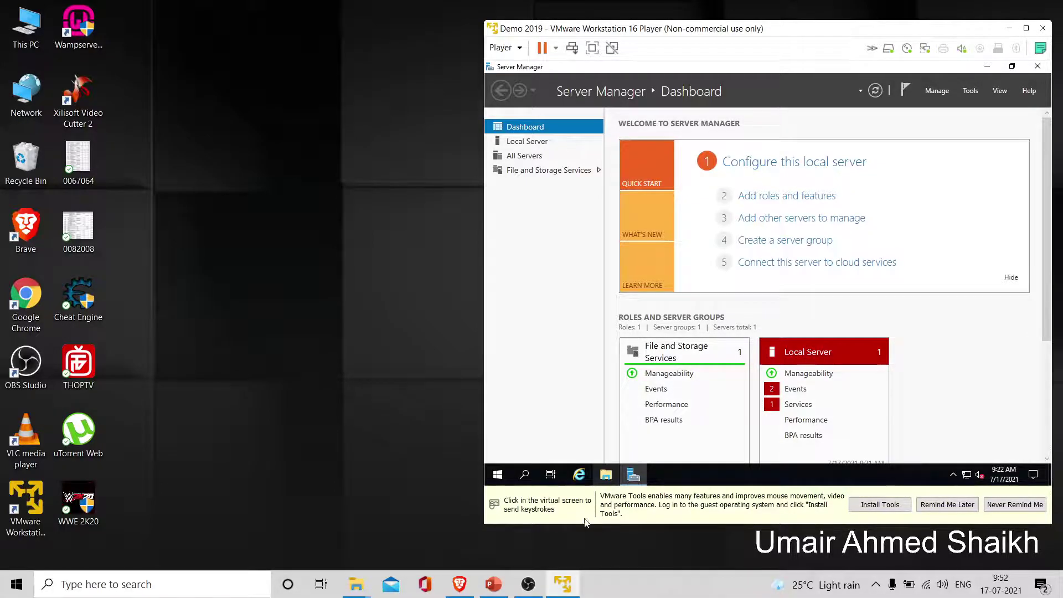
left_click(24, 523)
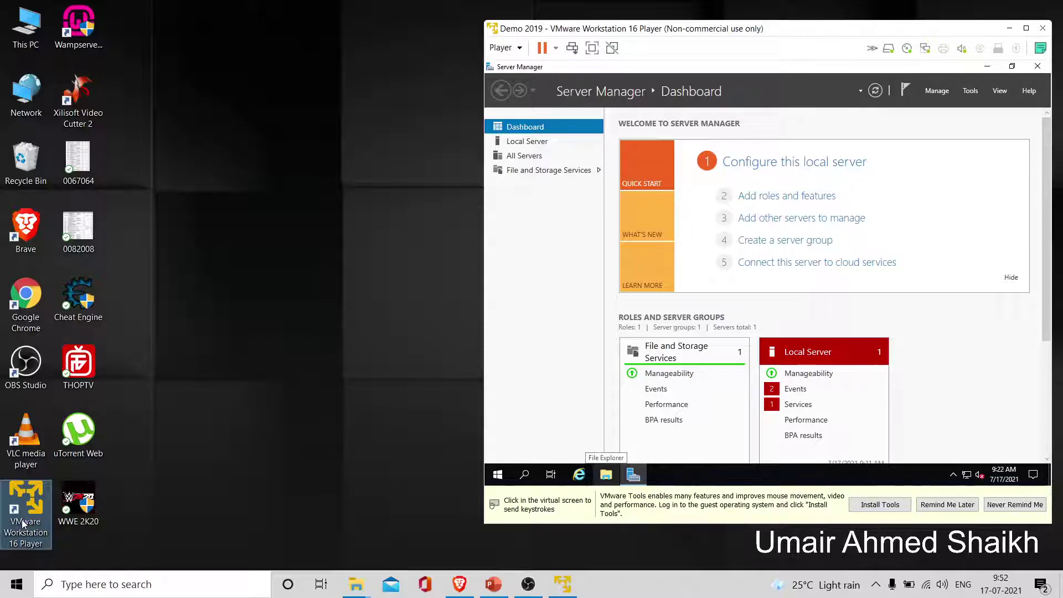
double_click(24, 523)
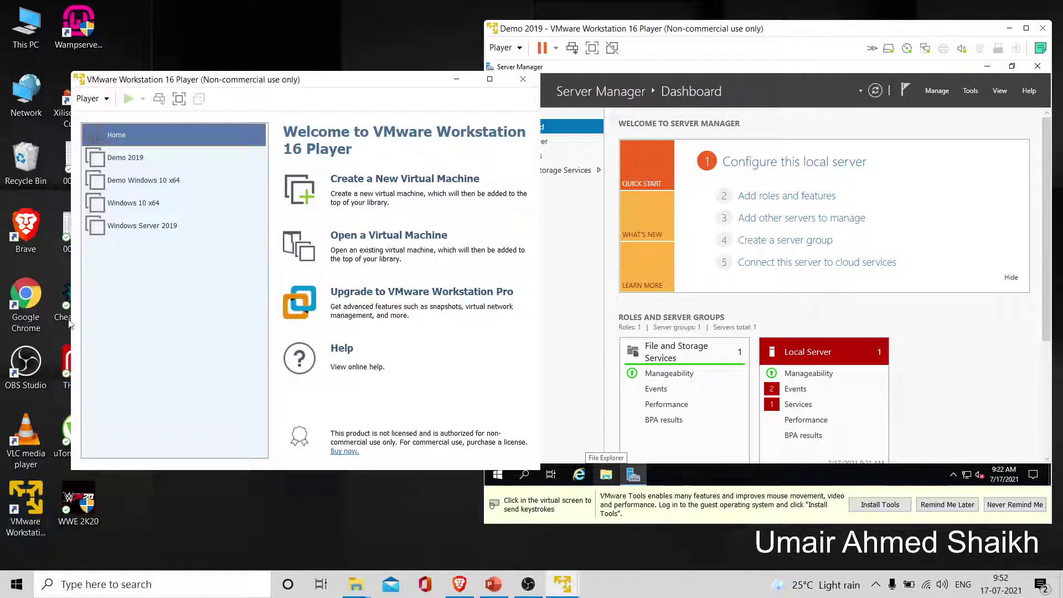
left_click(166, 182)
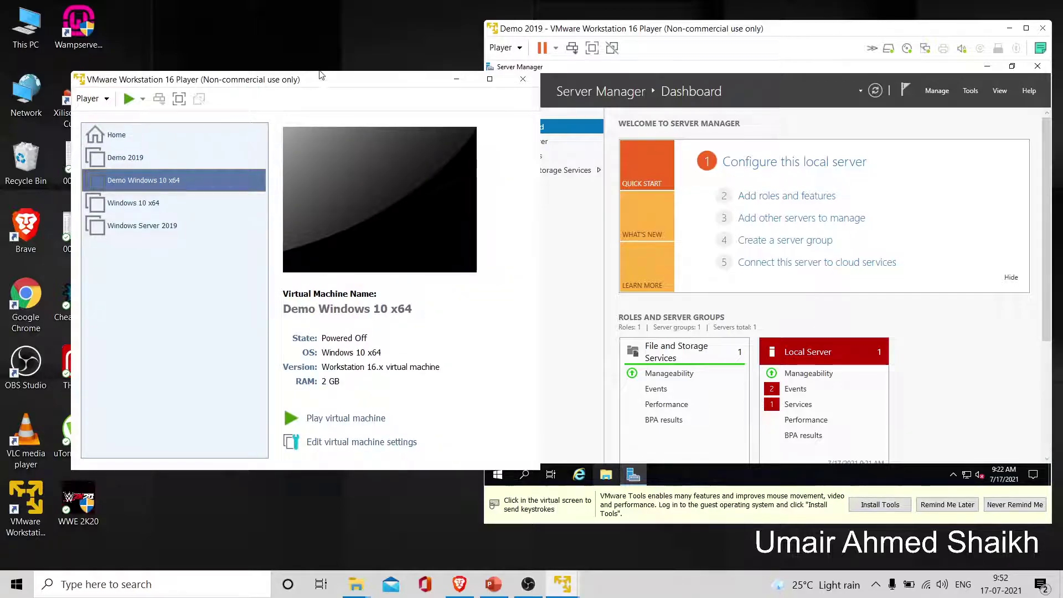
left_click_drag(330, 80, 284, 32)
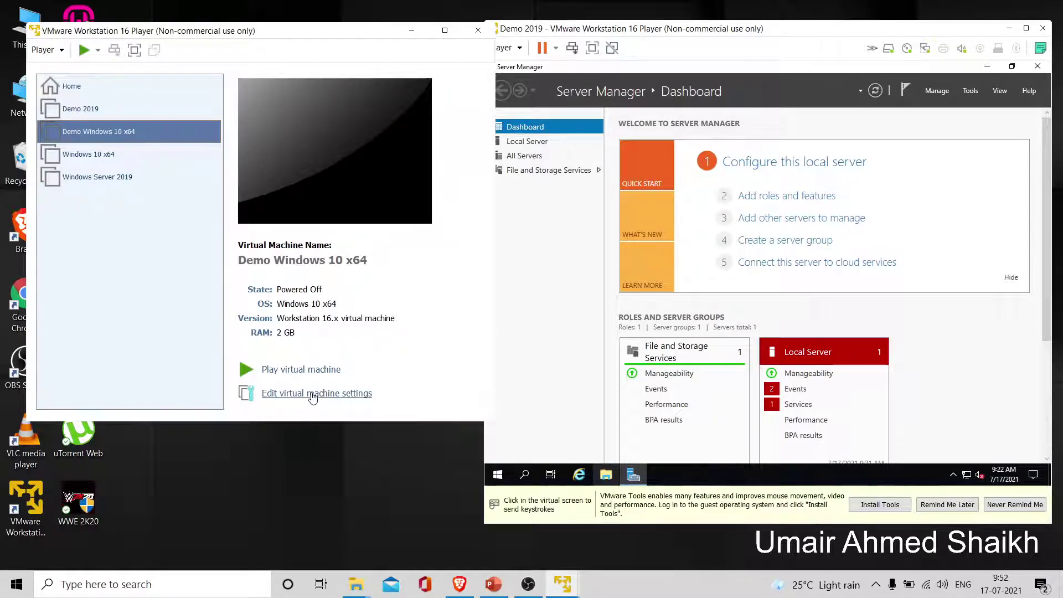
left_click(306, 370)
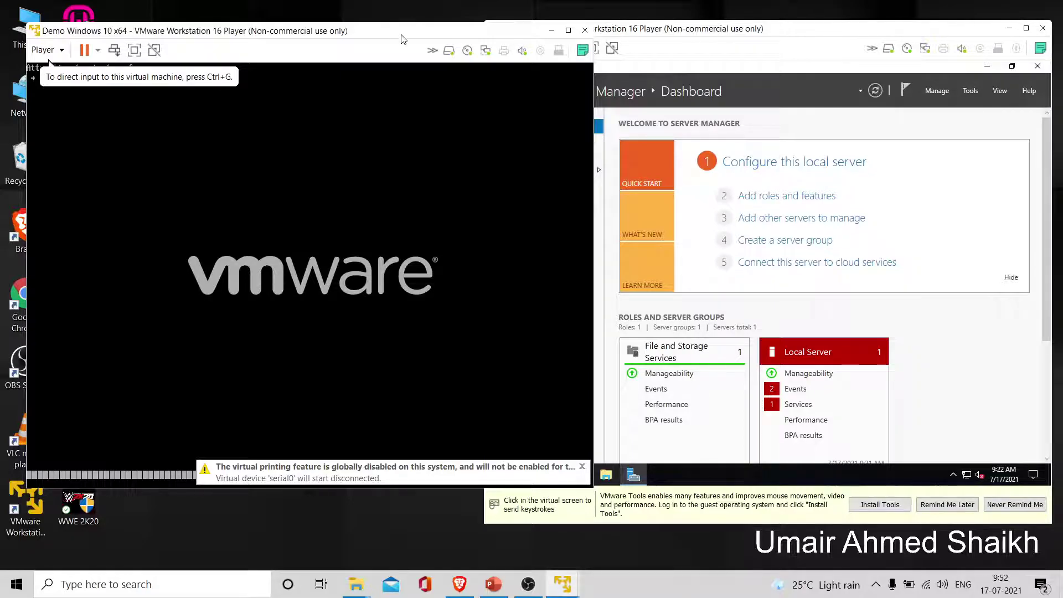
left_click_drag(403, 39, 383, 31)
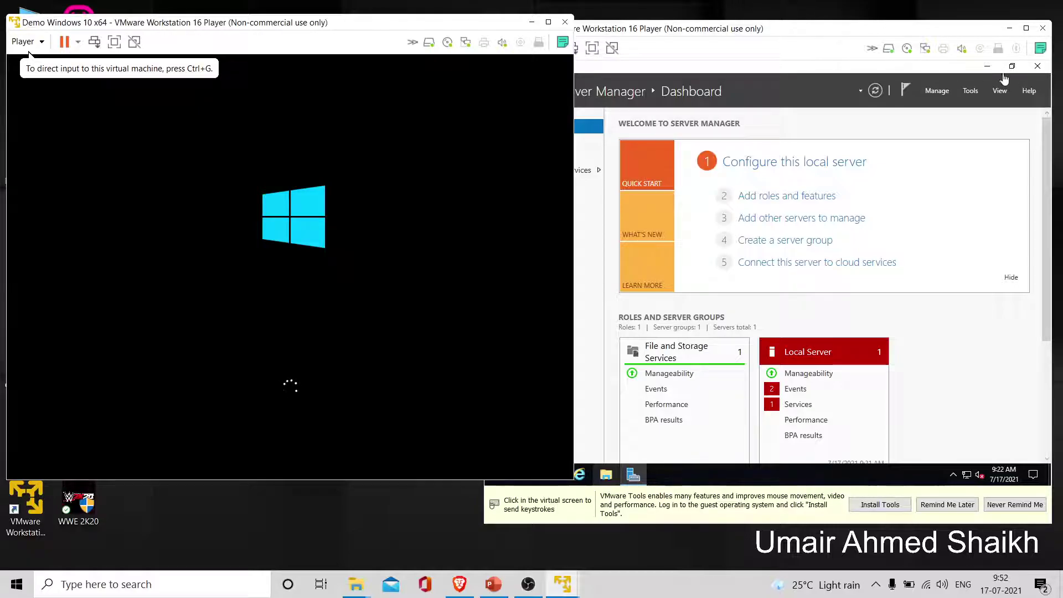
Minimize Server Manager in the Demo 2019 guest and shift that machine's window slightly farther from Demo Windows 10 x64.
left_click(991, 70)
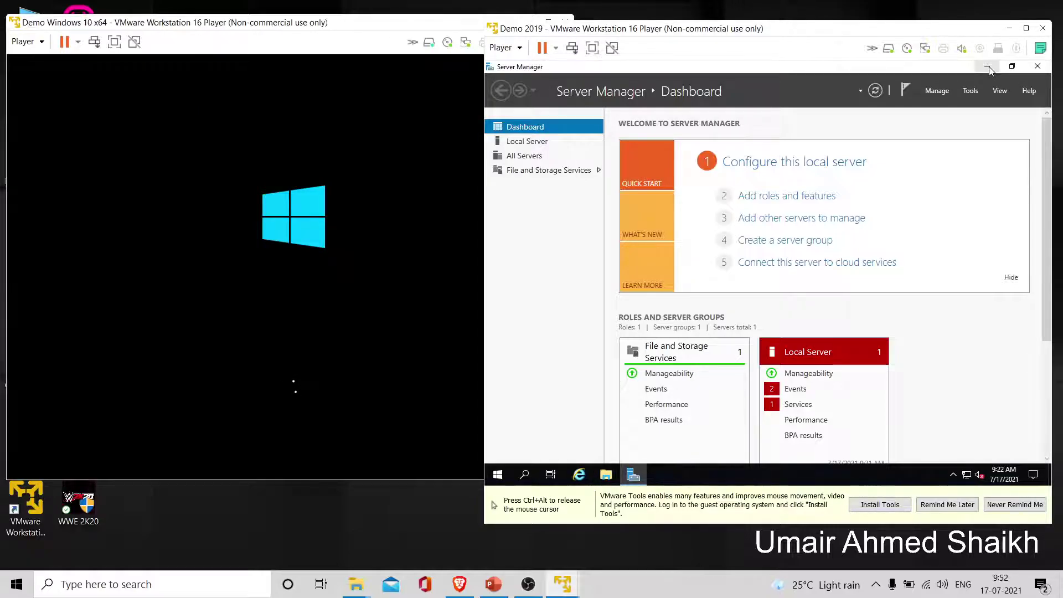
left_click(987, 67)
key("ctrl+alt")
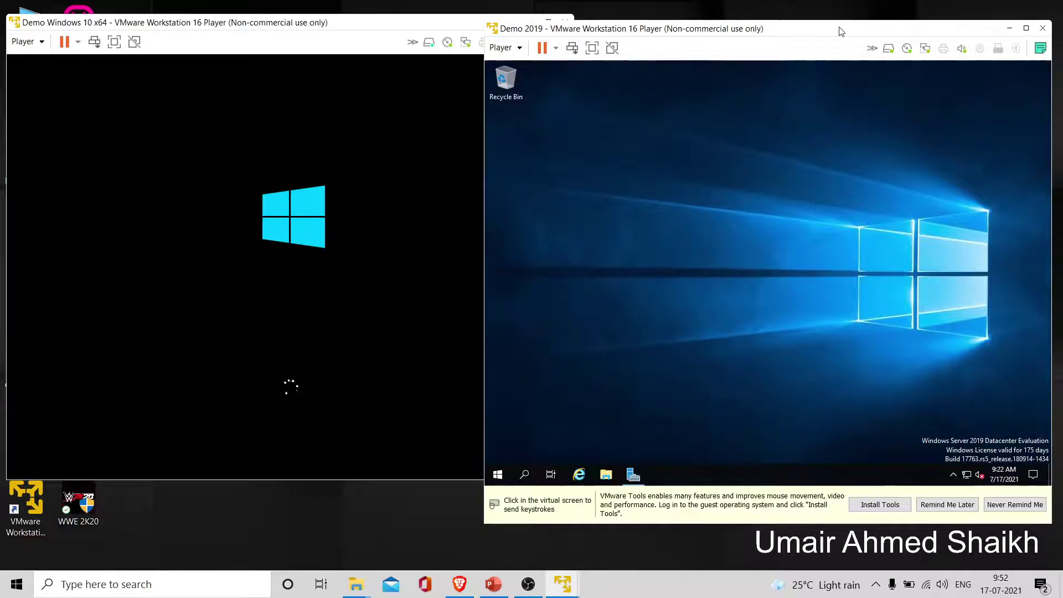
left_click_drag(840, 30, 847, 30)
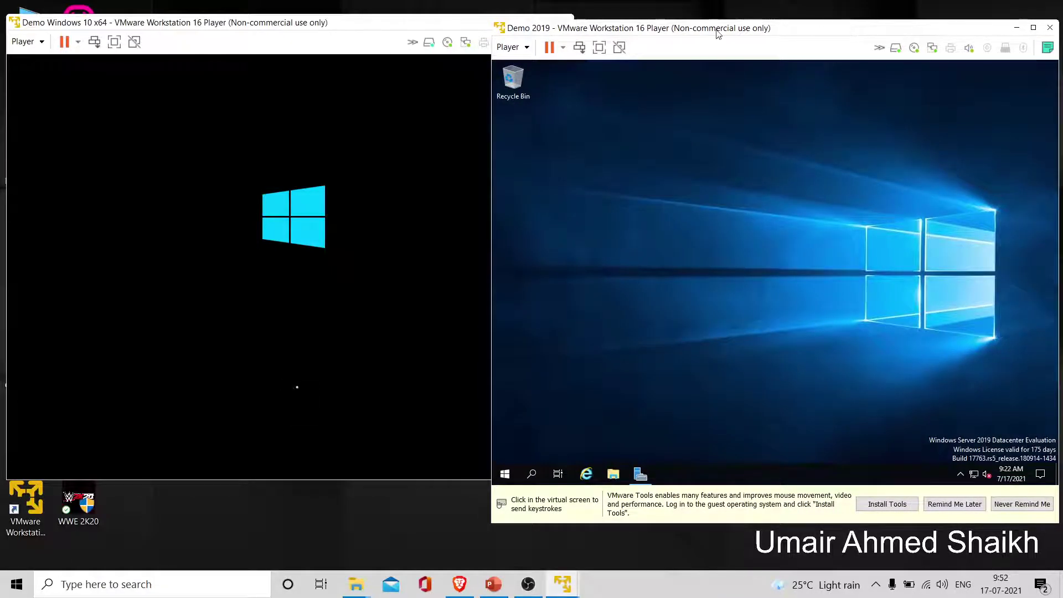
View the Start menu in the Demo 2019 guest, close it, and release the cursor to the host.
left_click(363, 41)
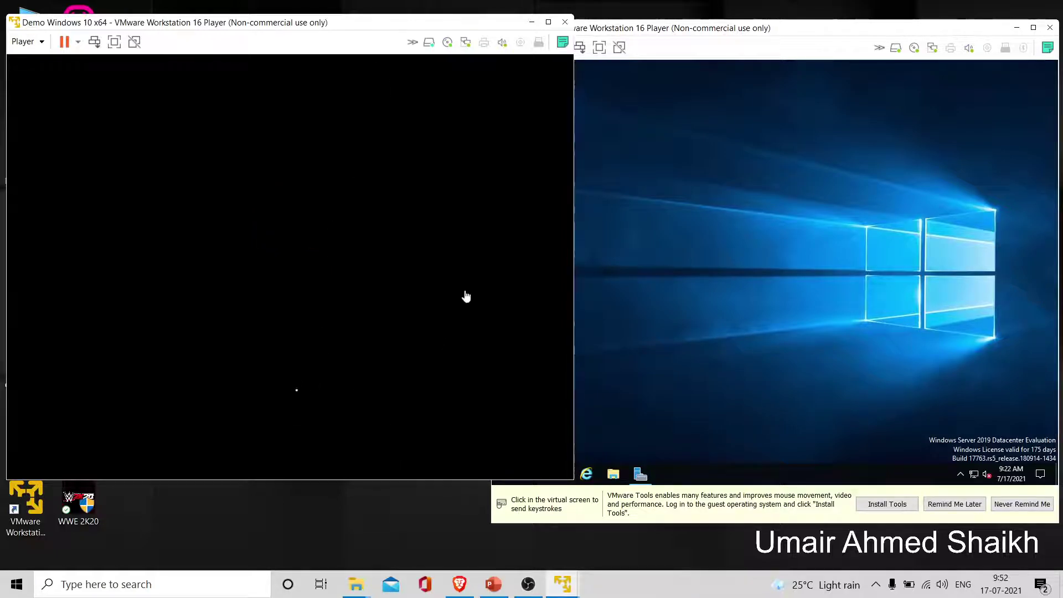
left_click(826, 221)
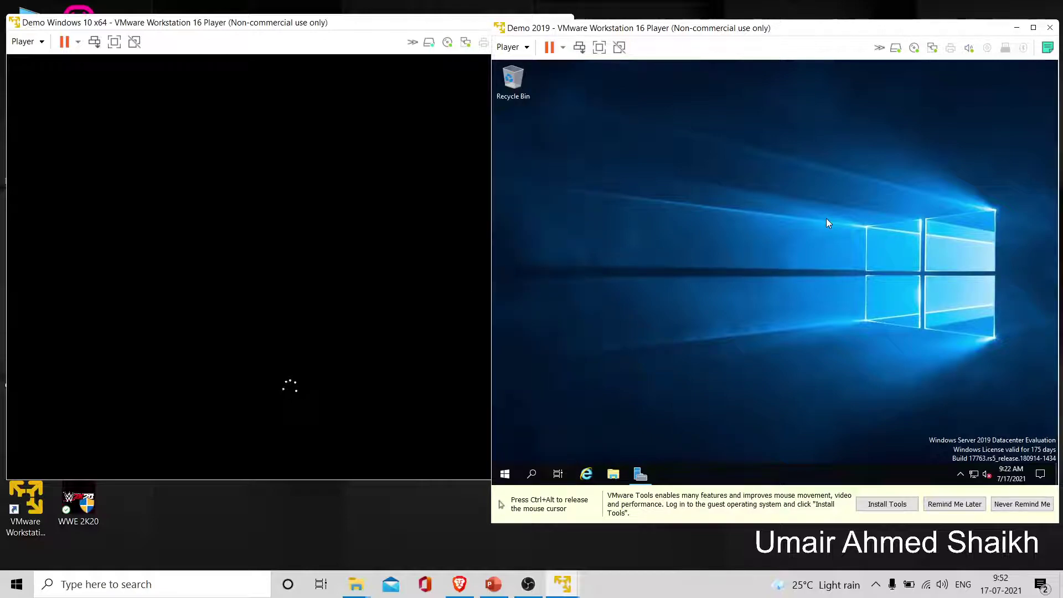
key("ctrl+alt")
left_click(526, 474)
left_click(505, 476)
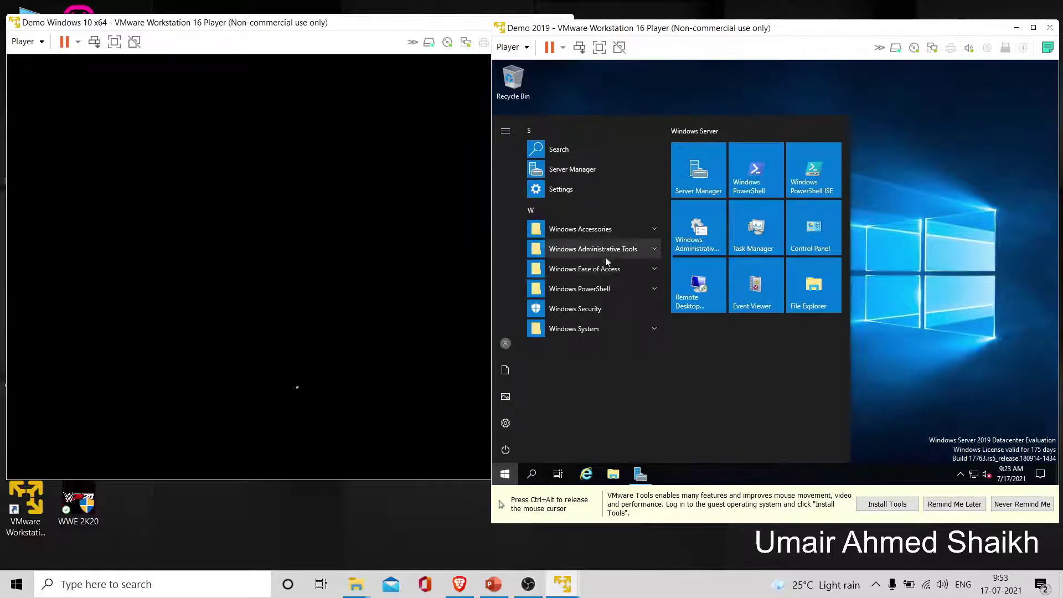
left_click(920, 222)
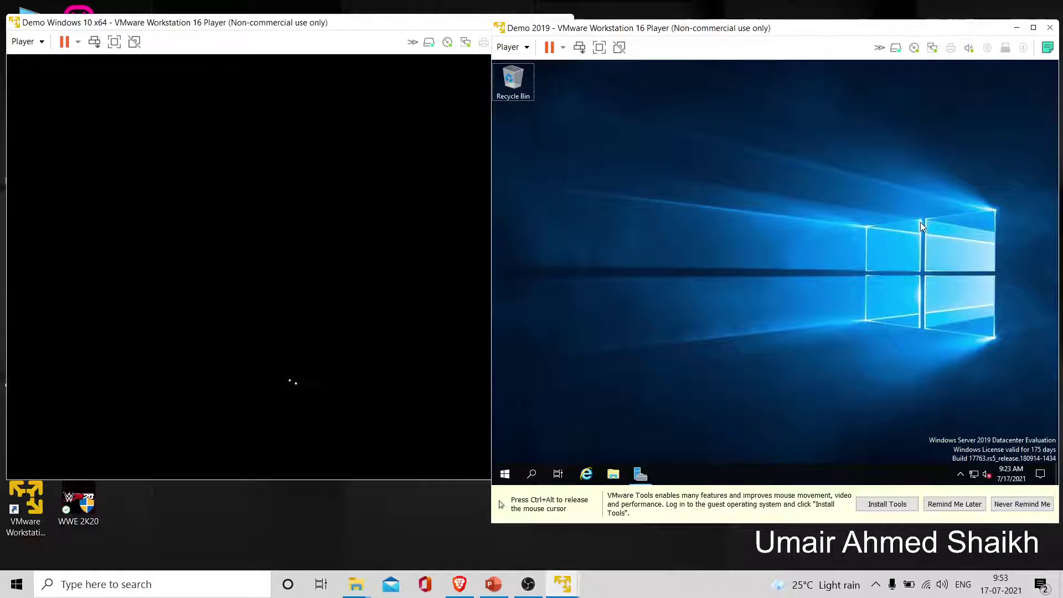
key("ctrl+alt")
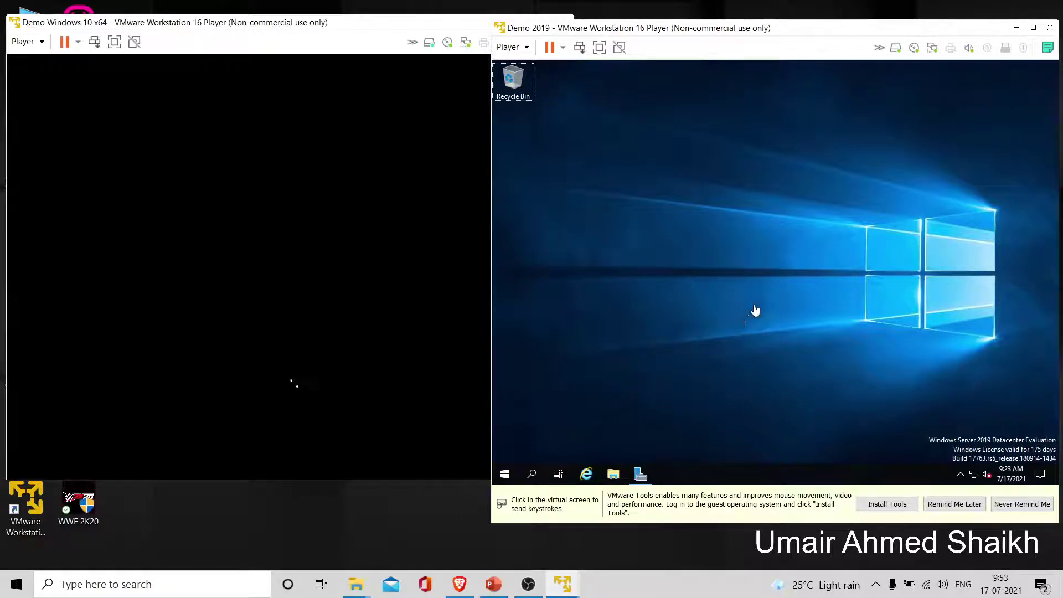
Postpone the VMware Tools installation reminder in both Demo Windows 10 x64 and Demo 2019.
left_click(381, 27)
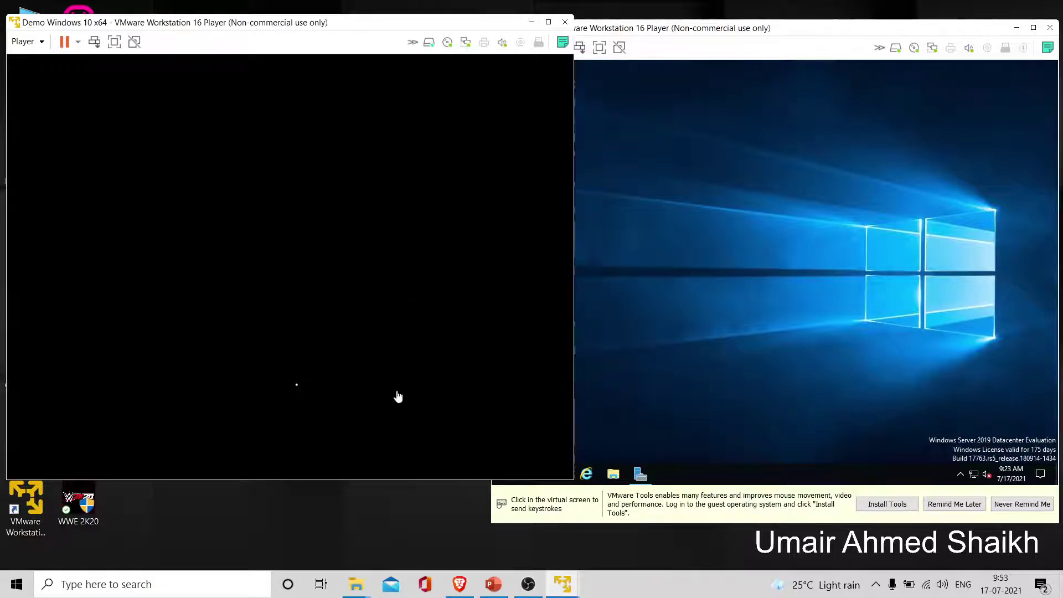
left_click(371, 515)
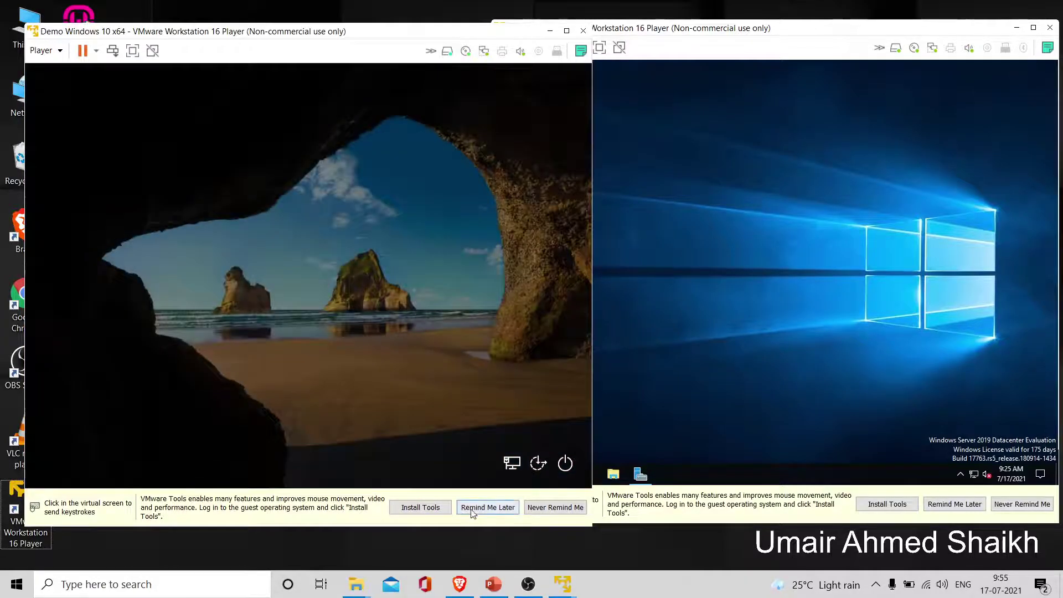
left_click(472, 507)
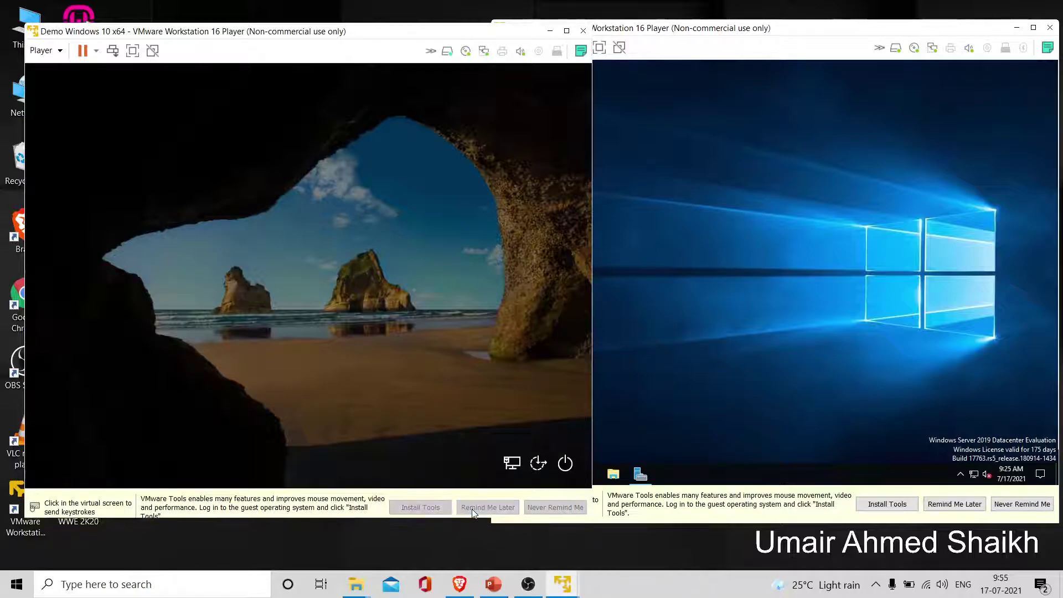
left_click(962, 504)
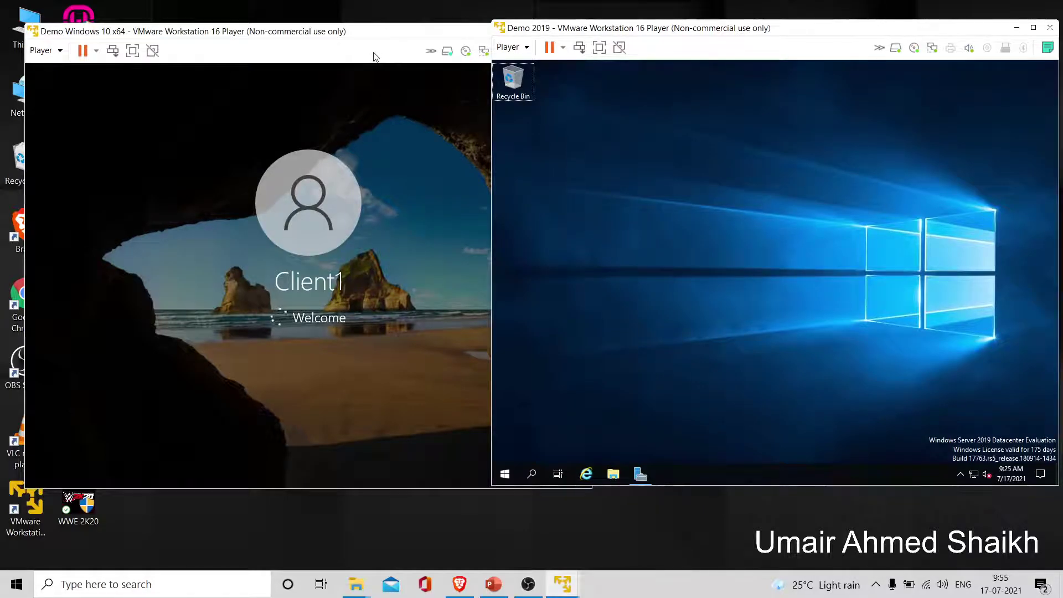
Move the Demo Windows 10 x64 window farther from Demo 2019 and bring each virtual machine to the front in turn.
left_click_drag(369, 41, 346, 35)
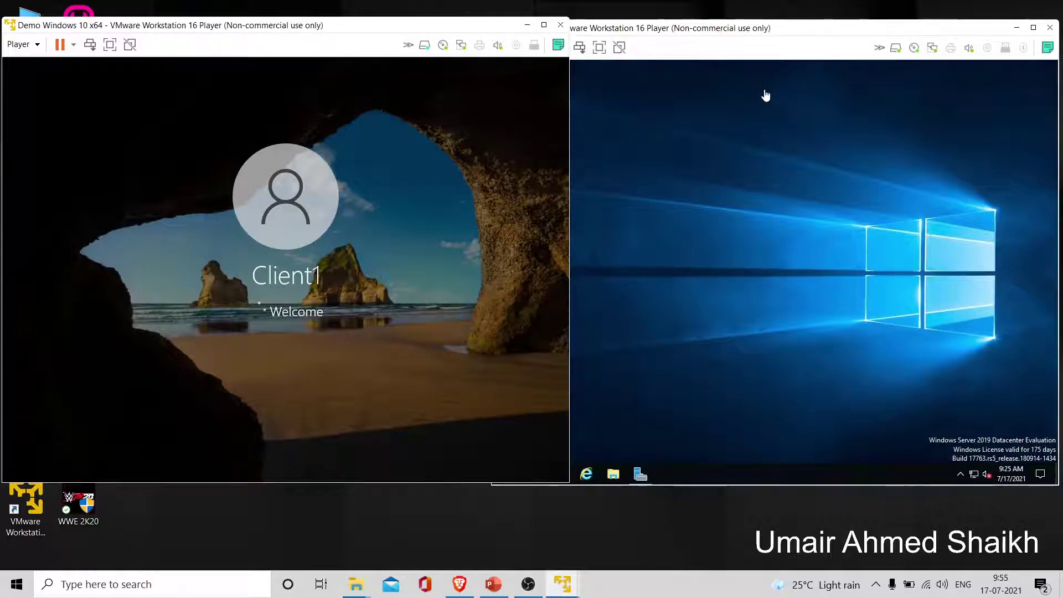
left_click(829, 27)
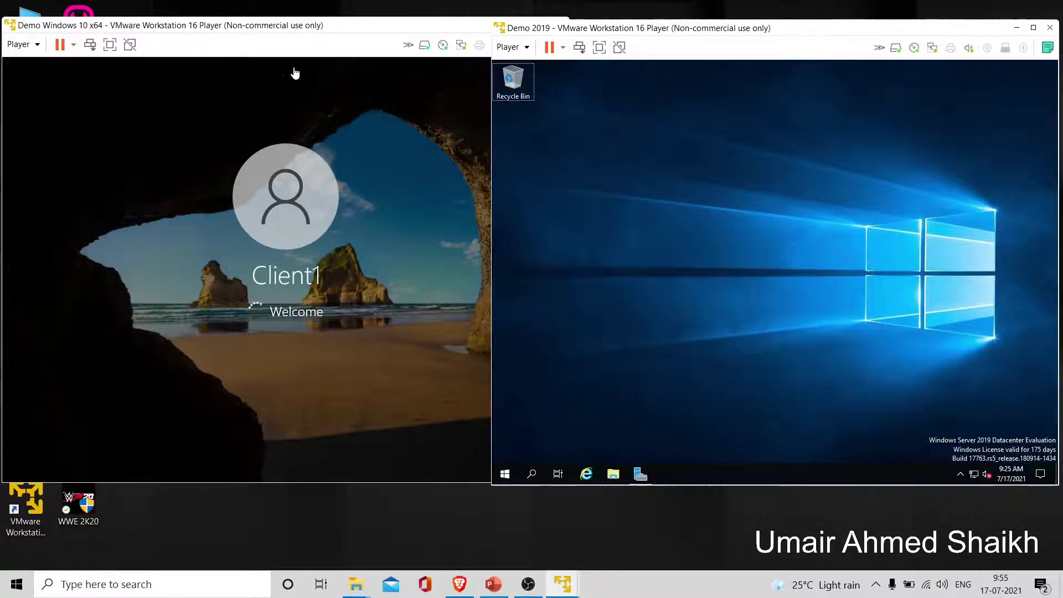
left_click(367, 26)
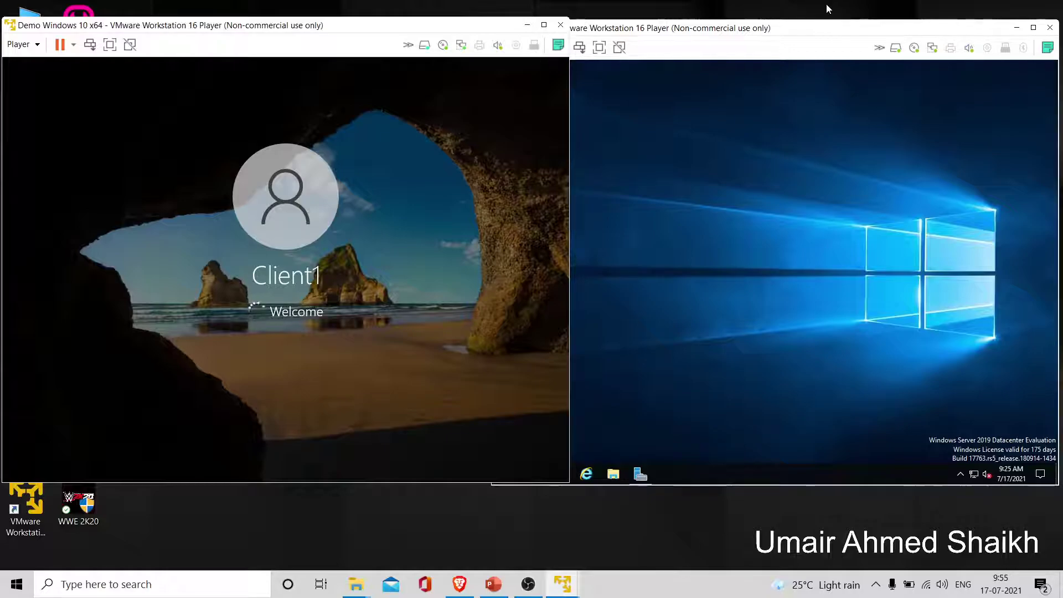
left_click(834, 31)
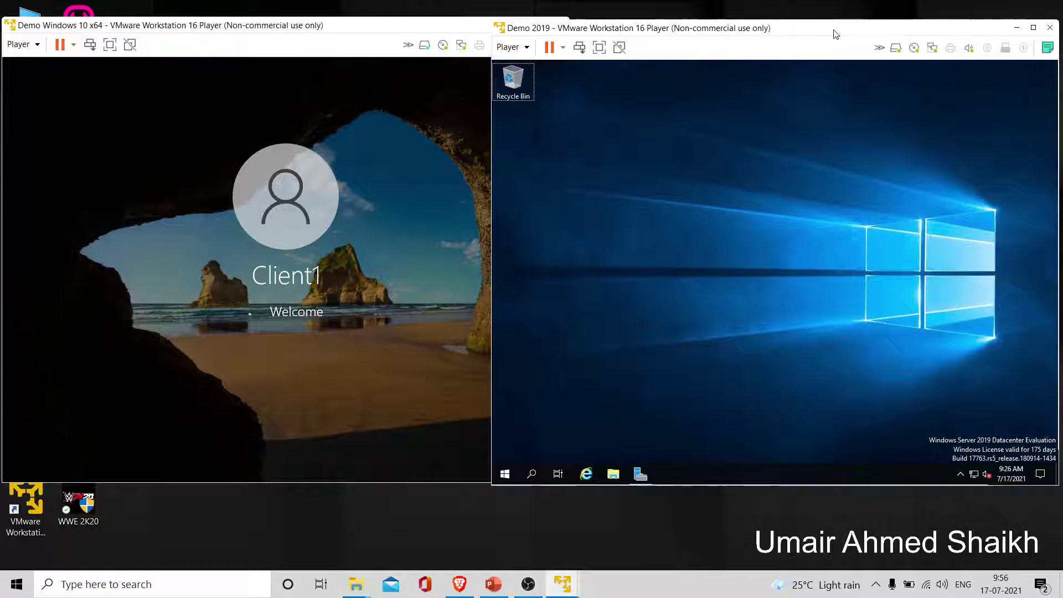
Reposition the Demo 2019 window so its title bar is level with the Demo Windows 10 x64 window beside it.
left_click_drag(835, 35, 810, 60)
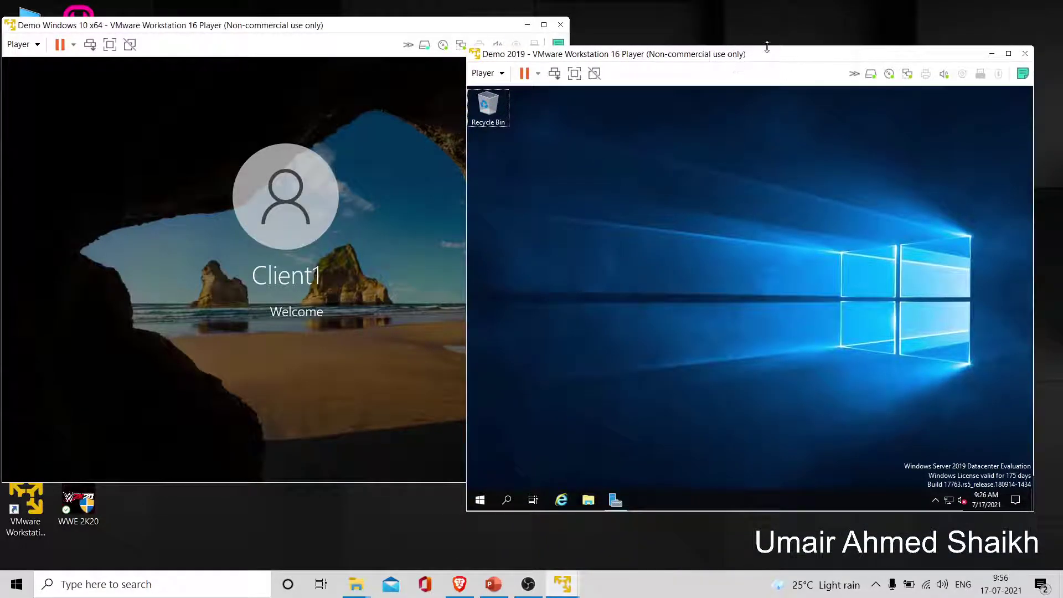
left_click_drag(590, 57, 602, 28)
mouse_move(382, 30)
left_mouse_down()
mouse_move(350, 78)
mouse_move(393, 22)
mouse_move(381, 19)
mouse_move(380, 31)
left_mouse_up()
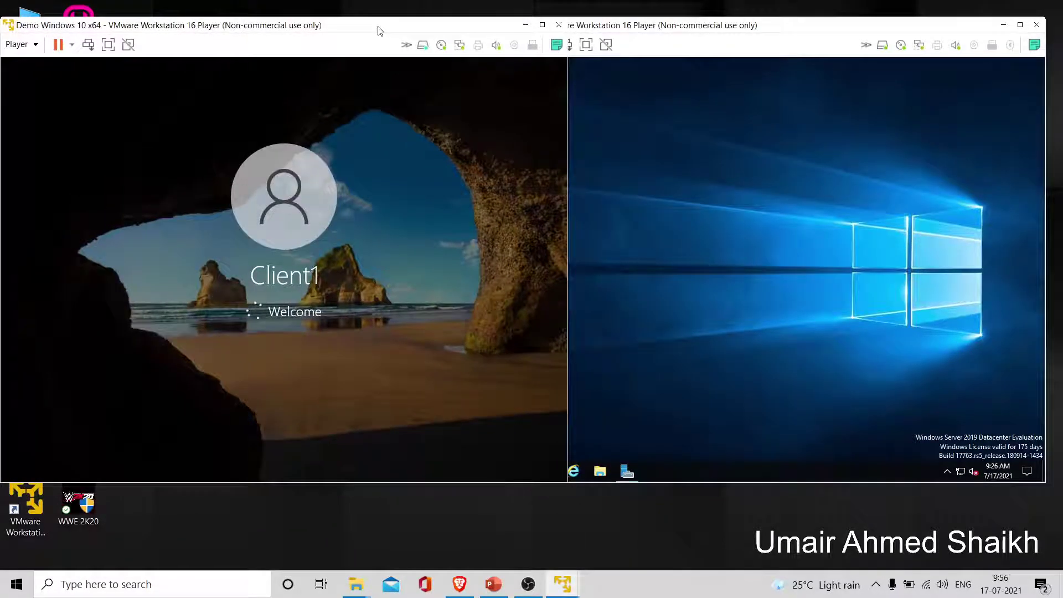
left_click(794, 30)
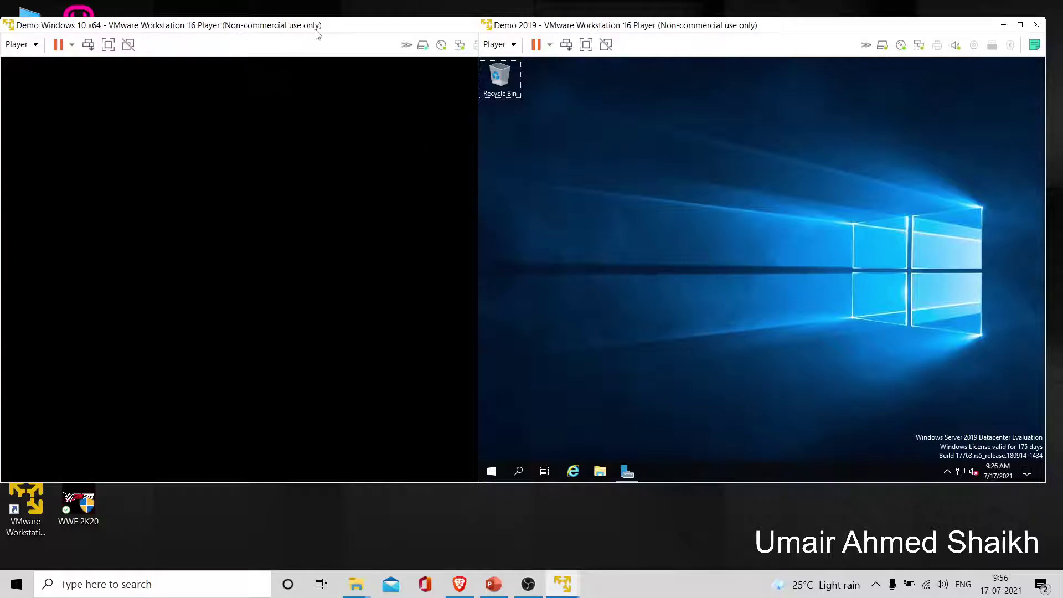
left_click(350, 28)
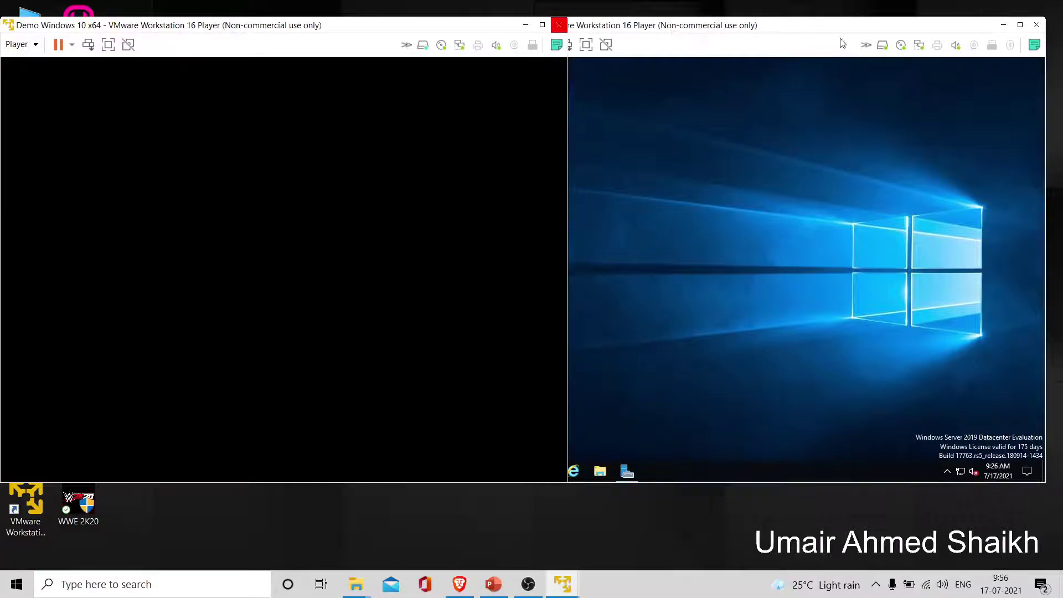
left_click(827, 28)
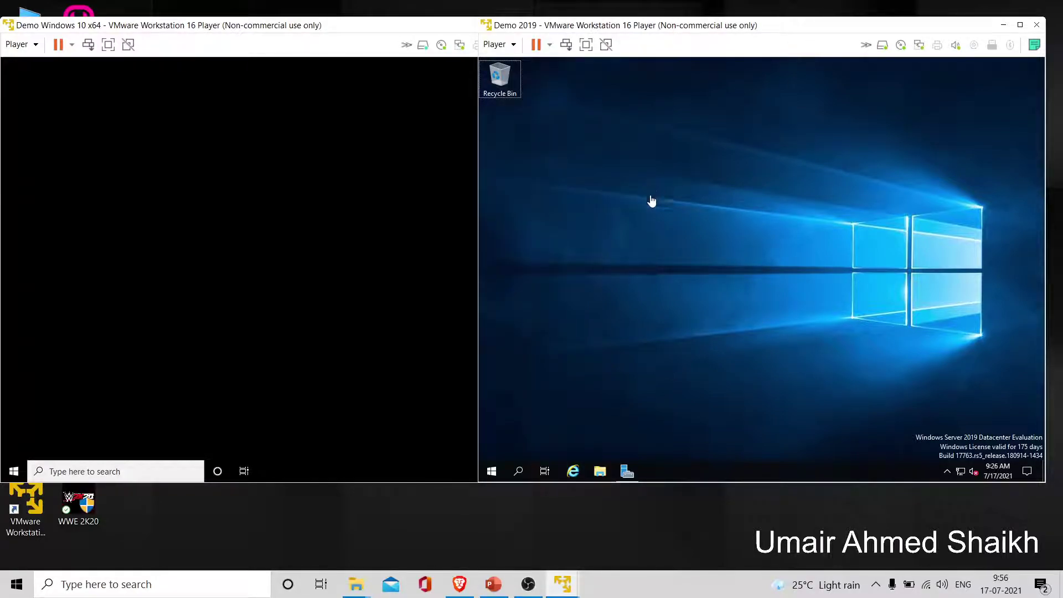
left_click(547, 501)
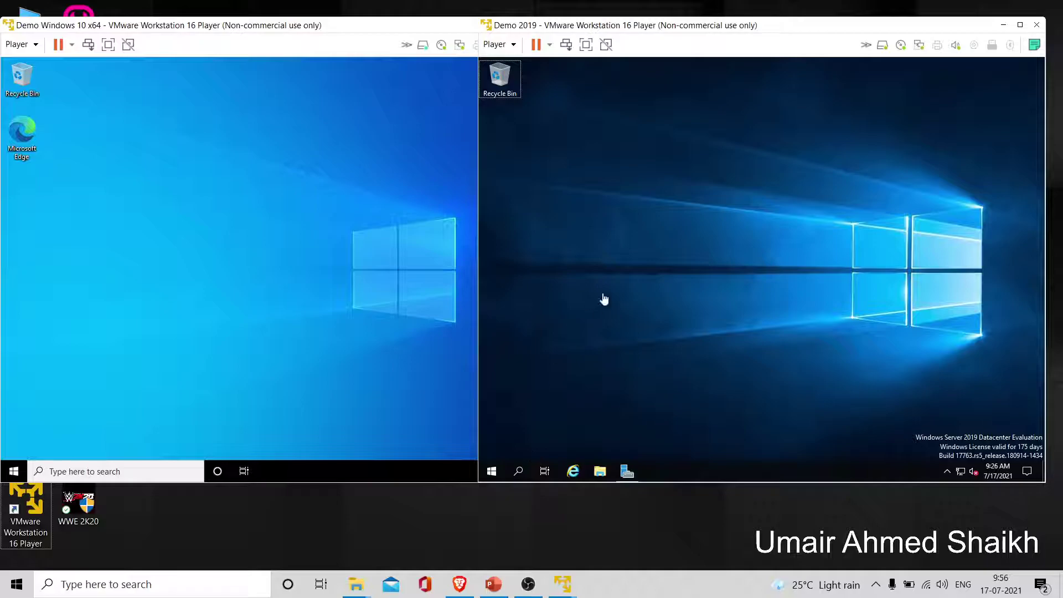
Offset the Demo 2019 window slightly lower and farther from Demo Windows 10 x64, leaving Demo 2019 in front.
left_click_drag(818, 31, 836, 61)
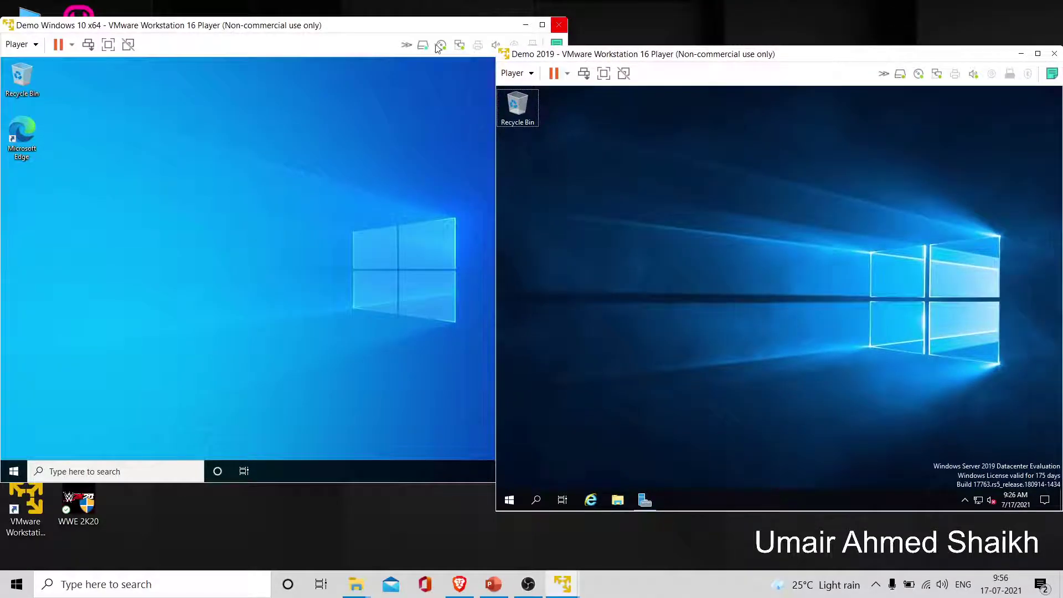
left_click(376, 28)
left_click_drag(376, 28, 381, 30)
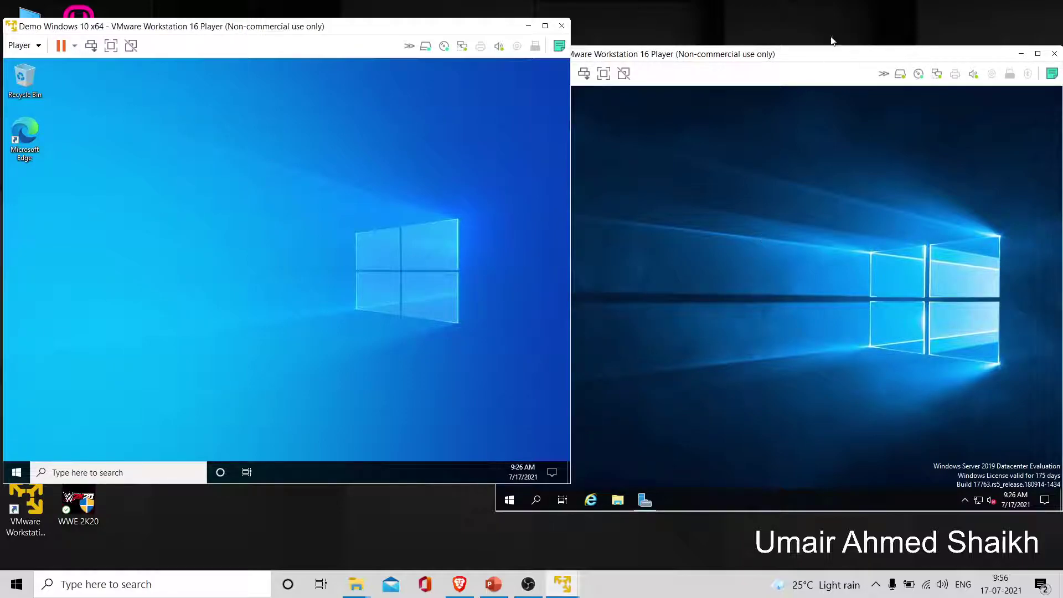
left_click(846, 55)
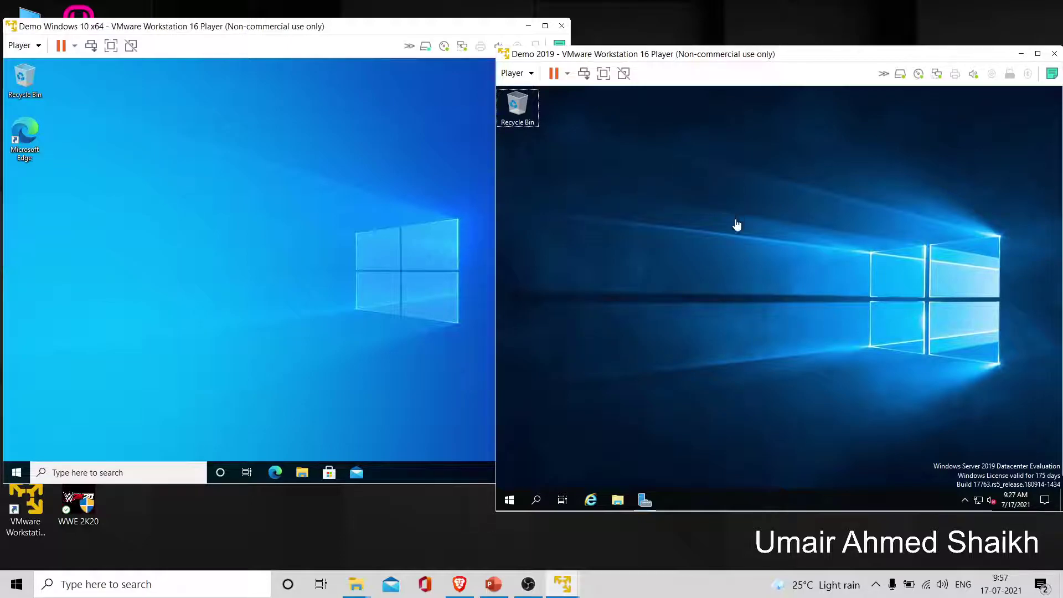
Switch to the Setup a Domain Controller presentation in PowerPoint, and return to the two virtual machine windows.
left_click(492, 586)
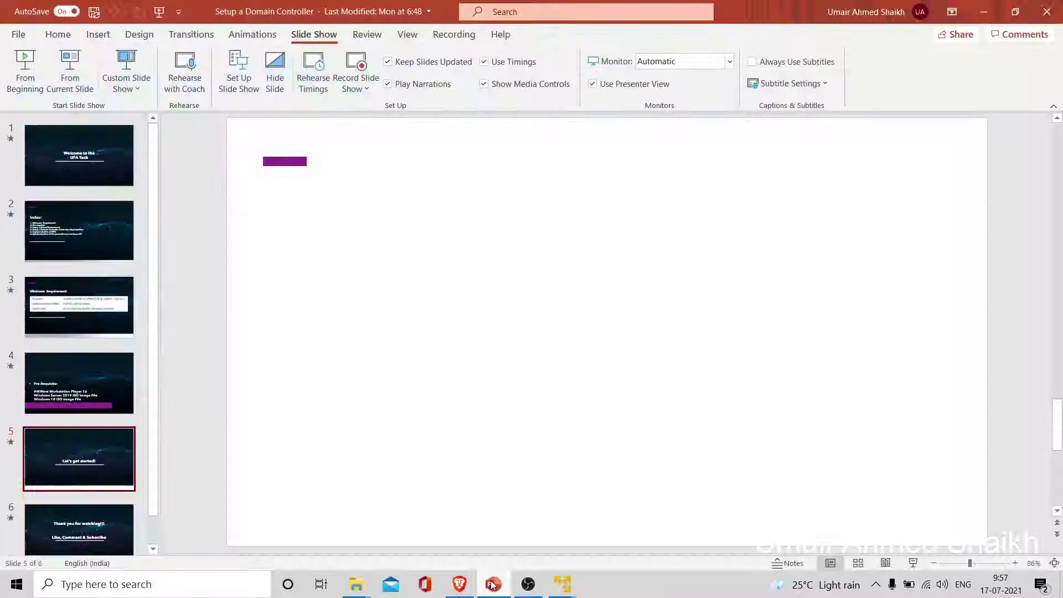
left_click(492, 586)
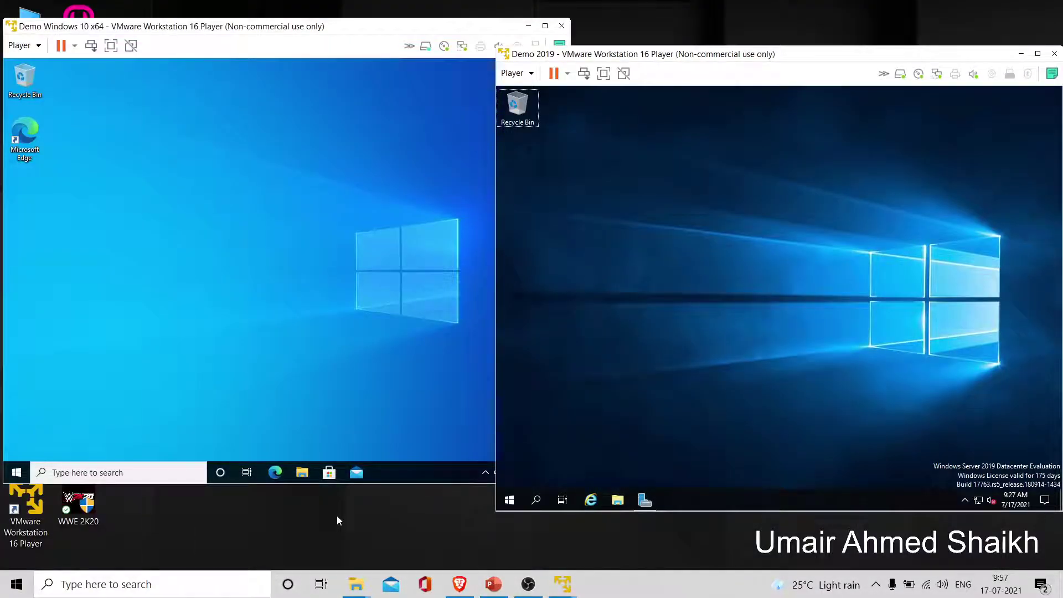